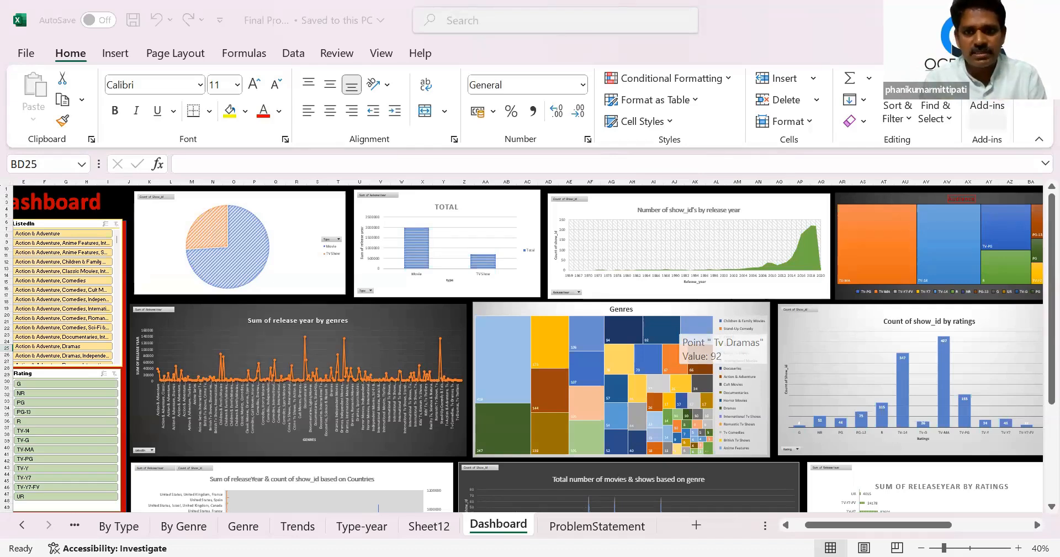
Examine the pivot charts and slicers across the whole Dashboard sheet.
{"action": "key", "text": "alt+Tab"}
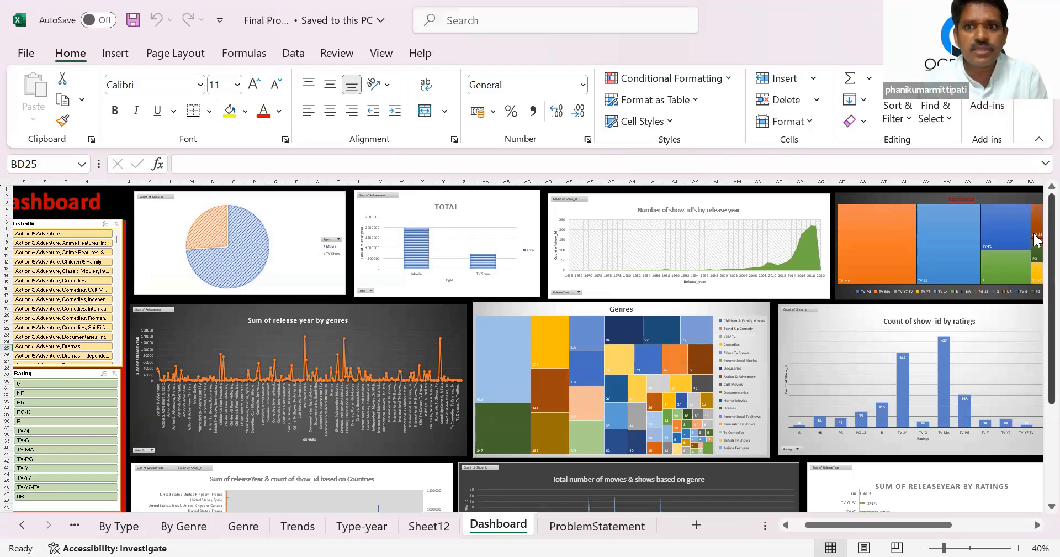
{"action": "right_click", "coordinate": [1052, 235]}
{"action": "left_click", "coordinate": [229, 249]}
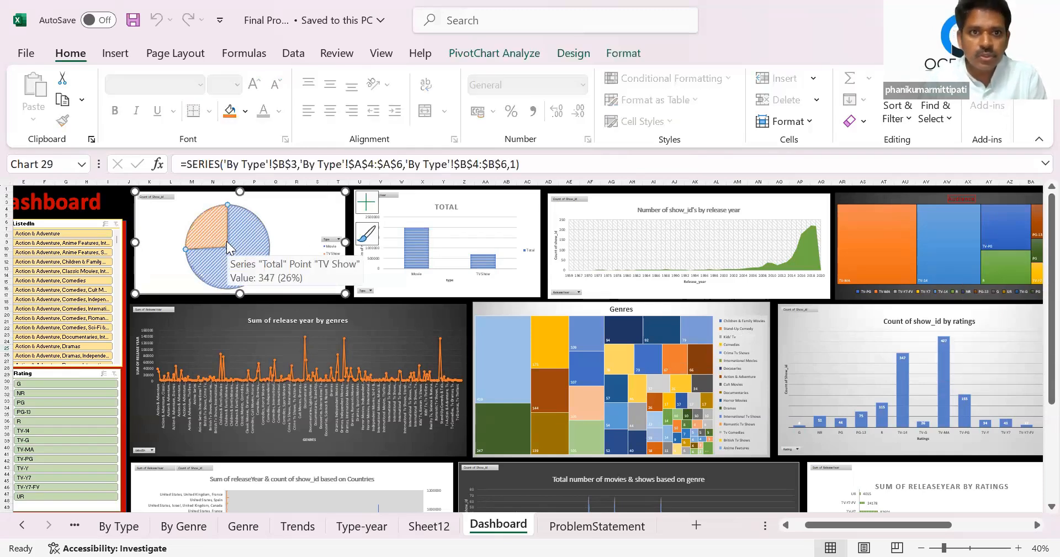
{"action": "double_click", "coordinate": [374, 243]}
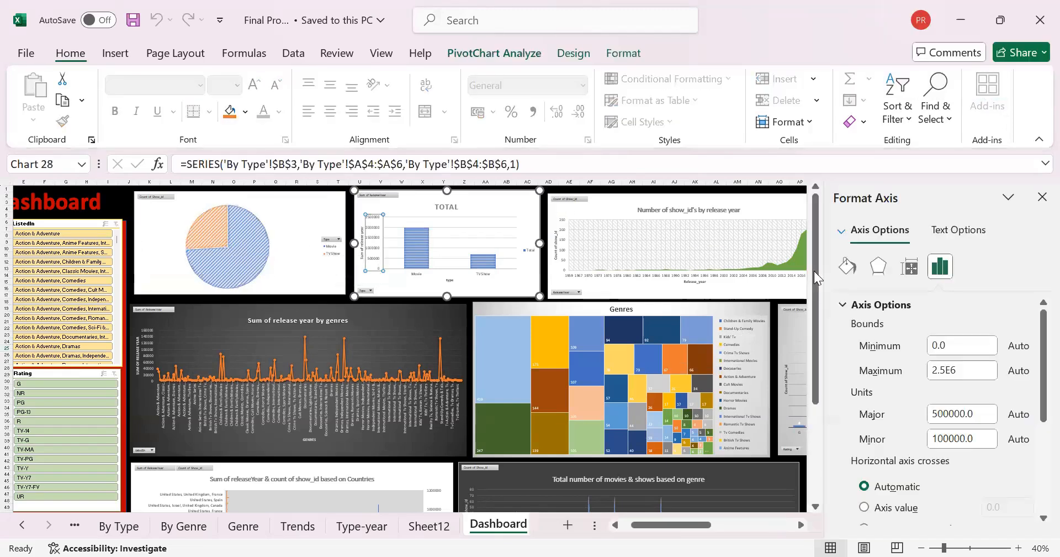
{"action": "left_click", "coordinate": [751, 349]}
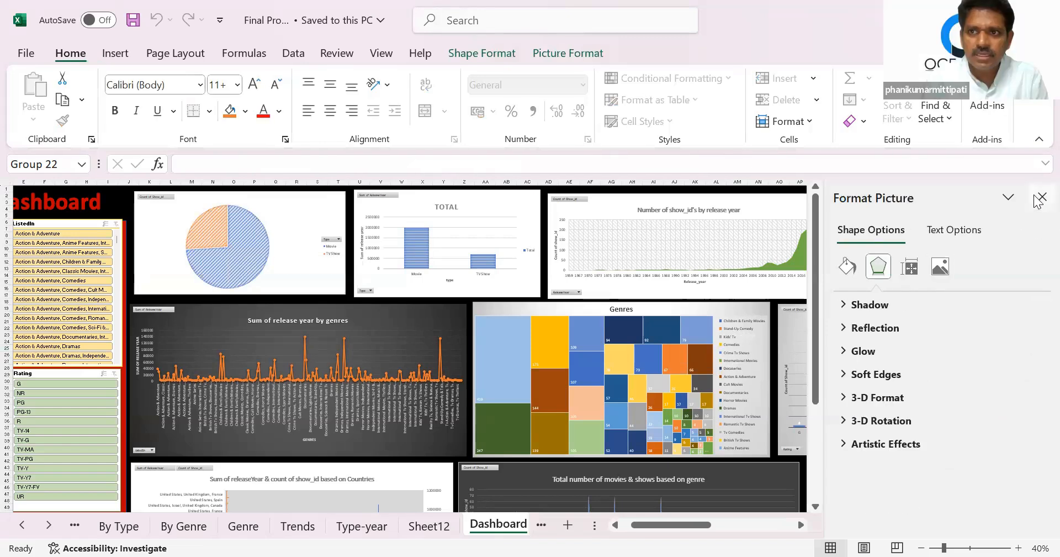
{"action": "left_click", "coordinate": [1042, 197]}
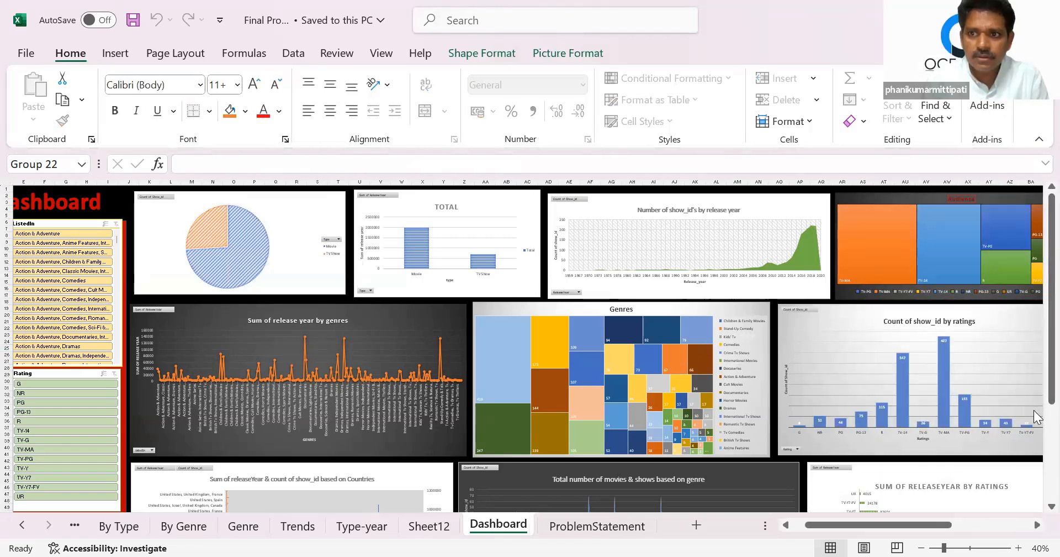
{"action": "scroll", "coordinate": [1034, 417], "scroll_direction": "down", "scroll_amount": 15}
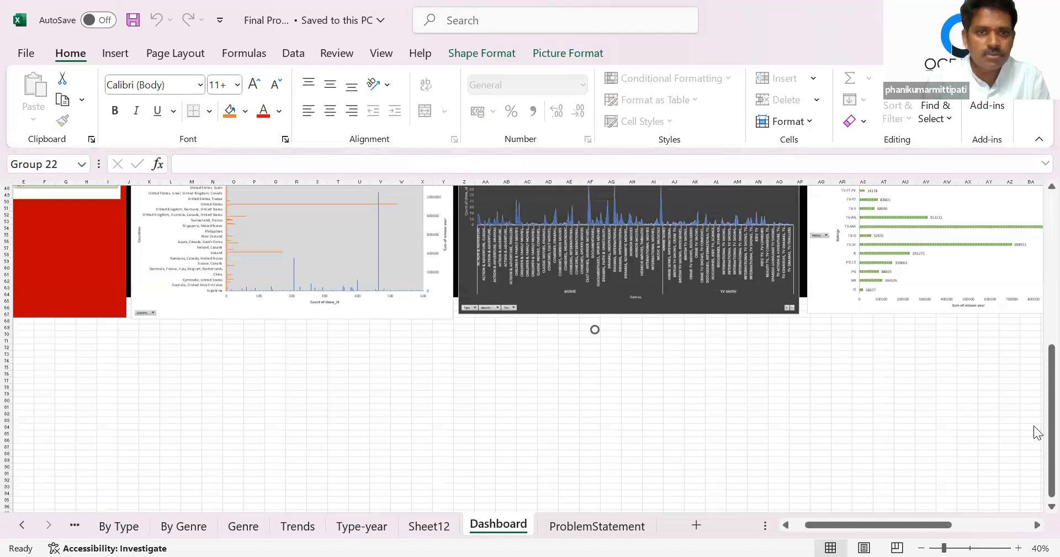
{"action": "scroll", "coordinate": [1034, 436], "scroll_direction": "down", "scroll_amount": 1}
{"action": "left_click_drag", "start_coordinate": [1034, 453], "coordinate": [1037, 348]}
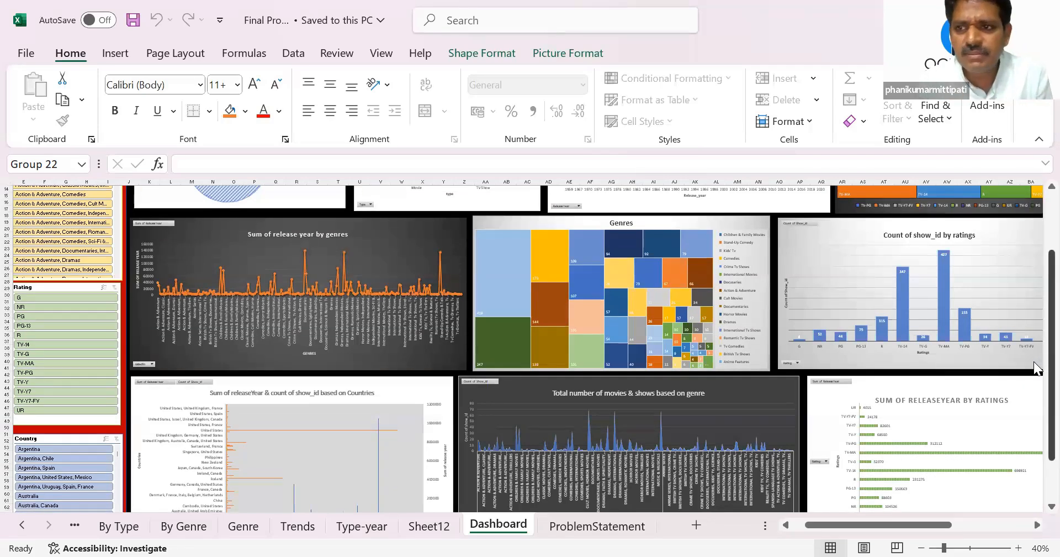
{"action": "left_click_drag", "start_coordinate": [1034, 363], "coordinate": [1034, 285]}
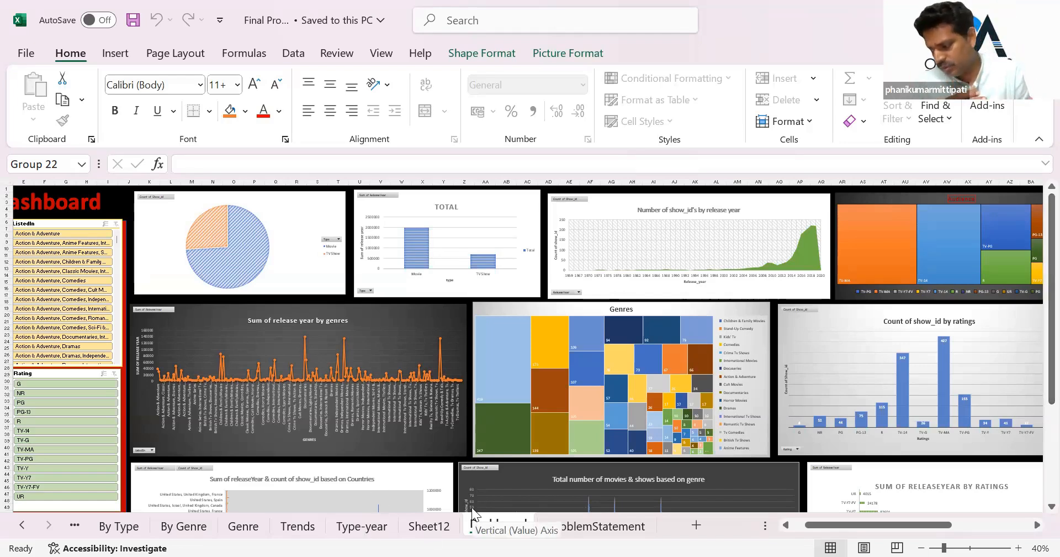
Open the ProblemStatement sheet and read through questions 1 to 4 on ratings, types and production over years.
{"action": "left_click", "coordinate": [608, 528]}
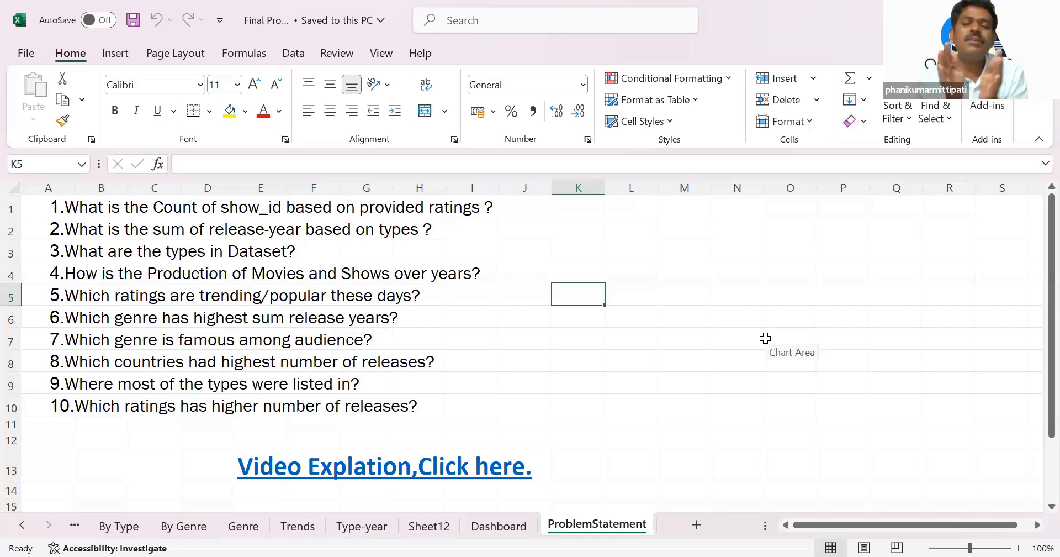
{"action": "left_click", "coordinate": [445, 210]}
{"action": "left_click", "coordinate": [627, 243]}
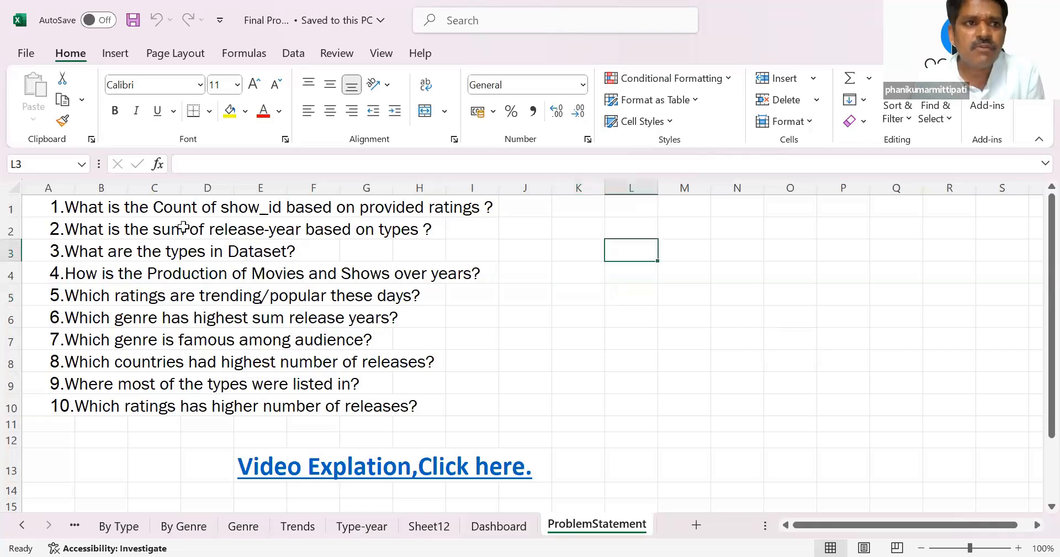
{"action": "left_click", "coordinate": [10, 206]}
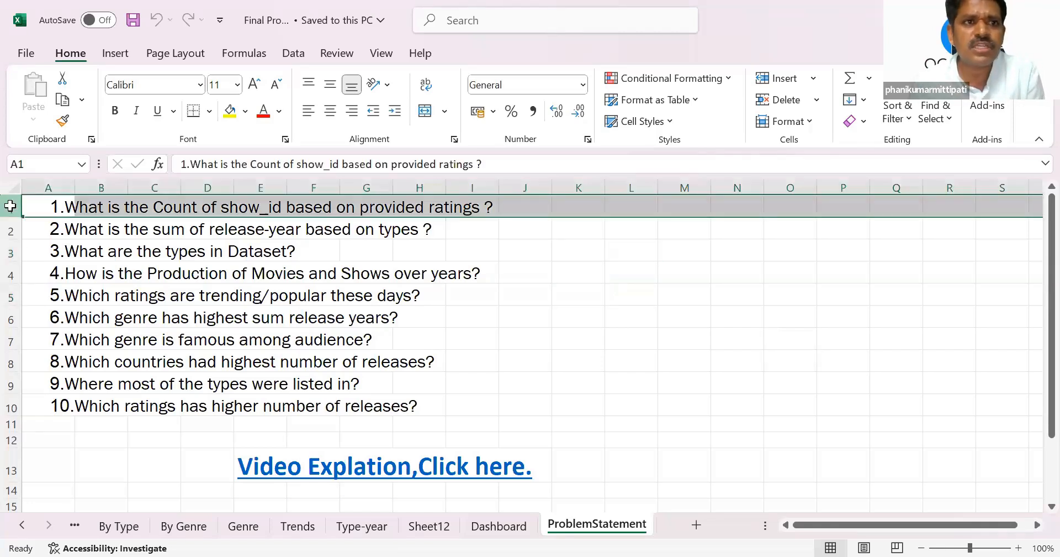
{"action": "left_click", "coordinate": [635, 340]}
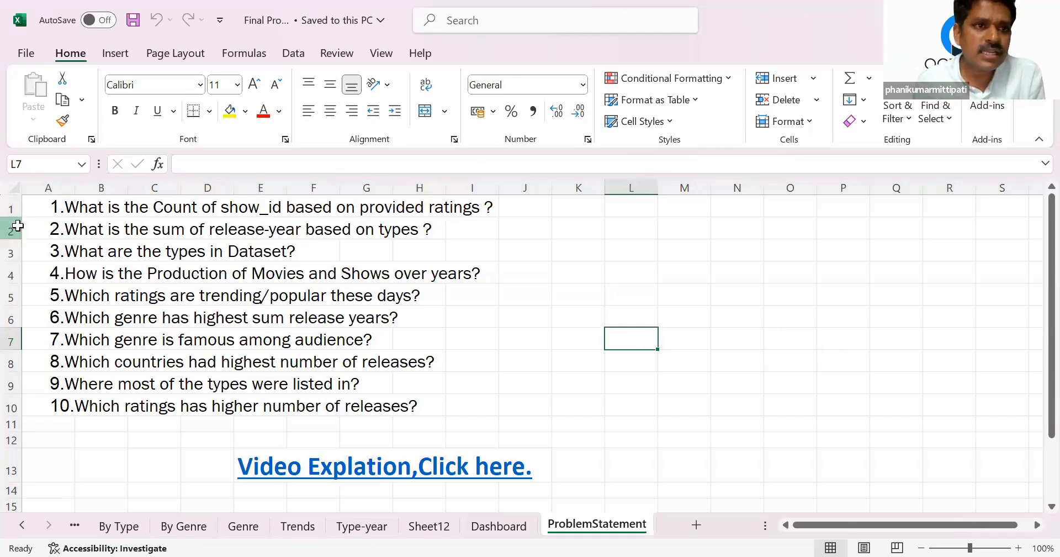
{"action": "left_click", "coordinate": [12, 224]}
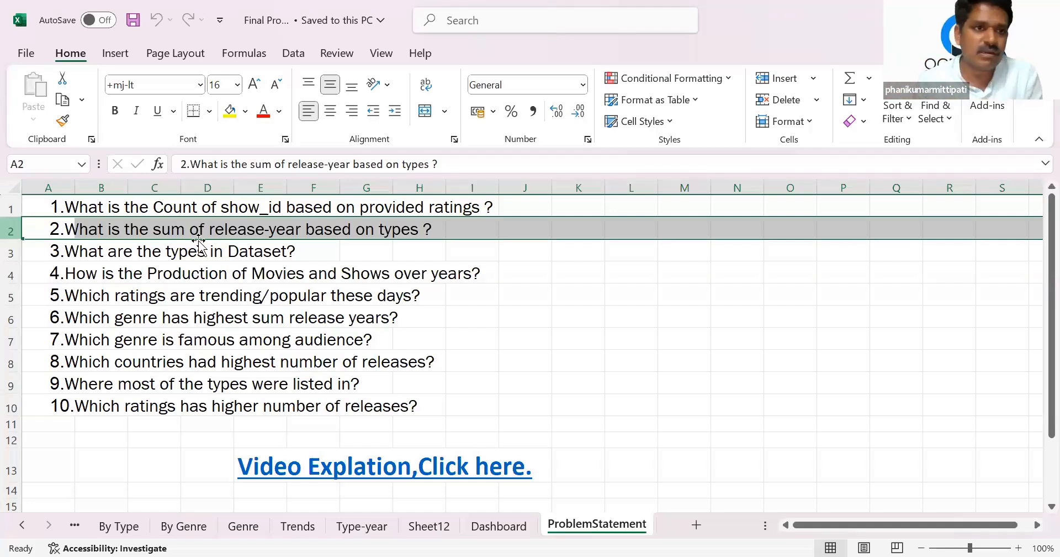
{"action": "left_click", "coordinate": [482, 269]}
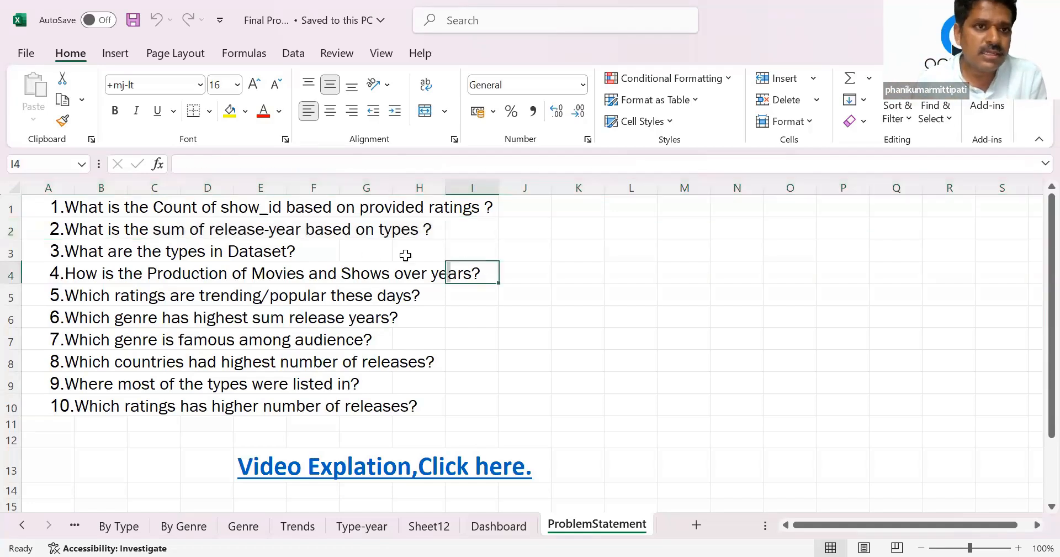
{"action": "left_click", "coordinate": [11, 253]}
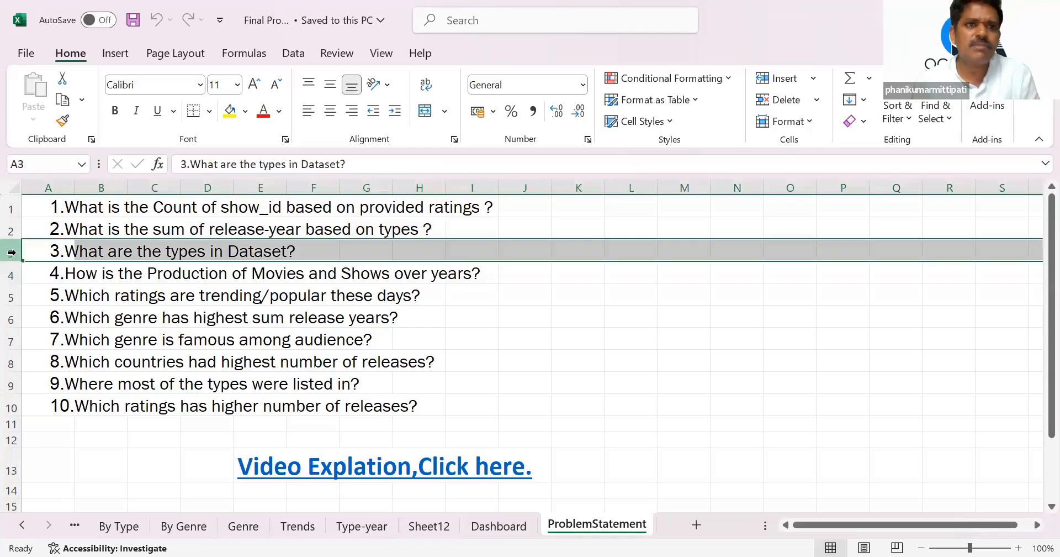
{"action": "left_click", "coordinate": [613, 334]}
{"action": "left_click", "coordinate": [162, 270]}
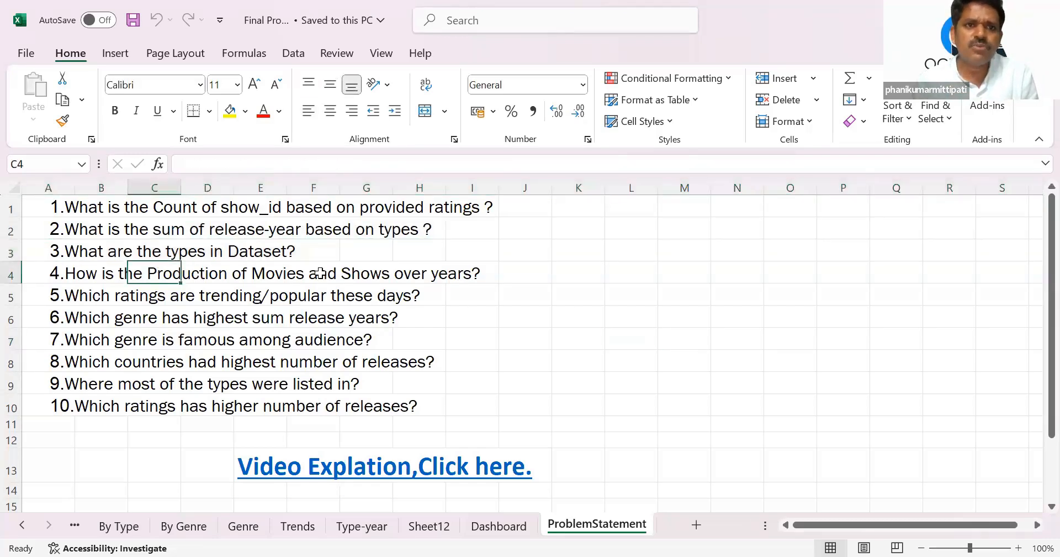
{"action": "left_click", "coordinate": [402, 271]}
{"action": "left_click", "coordinate": [564, 305]}
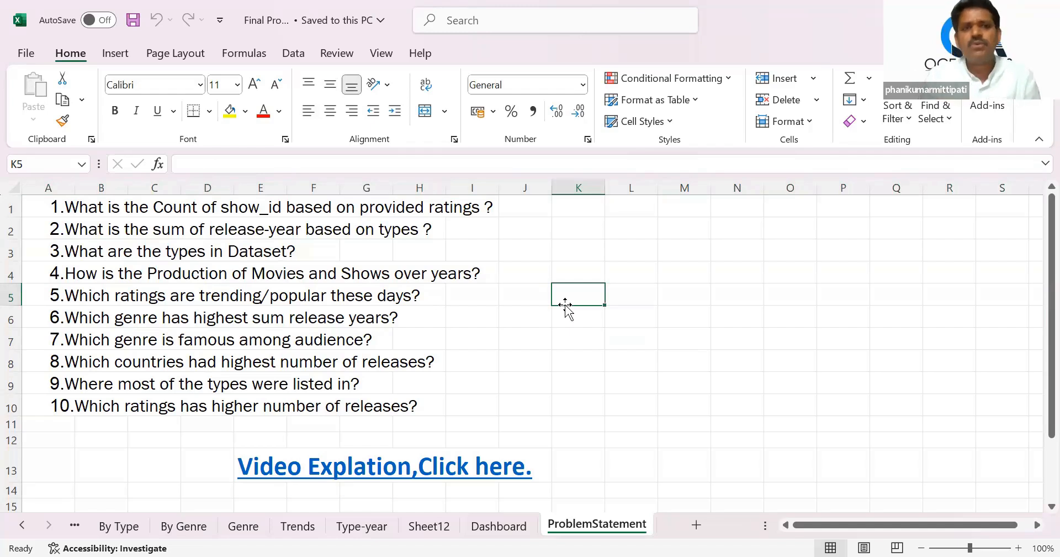
Read through problem questions 5 to 10 on trending ratings, genres, countries and number of releases.
{"action": "left_click", "coordinate": [415, 294]}
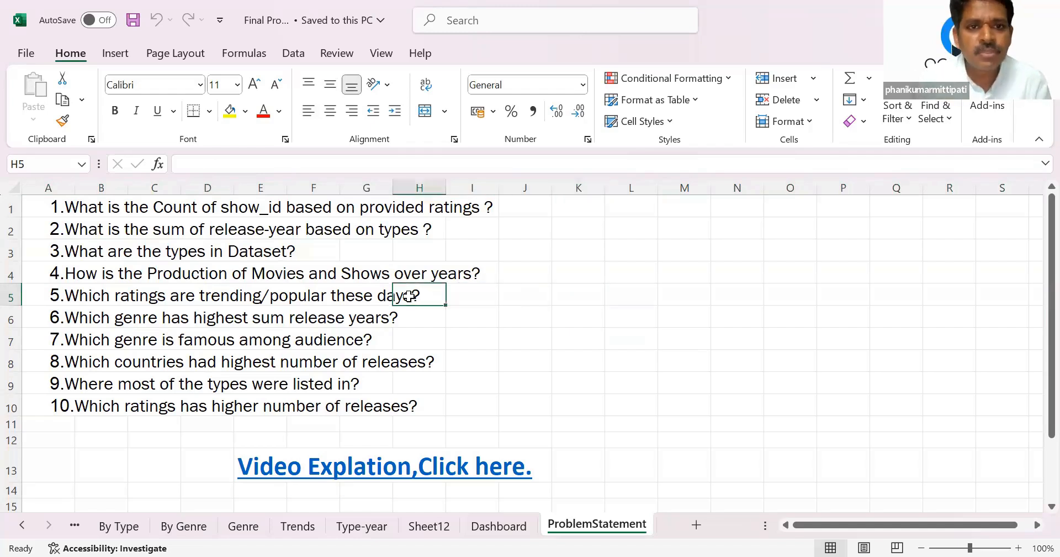
{"action": "left_click", "coordinate": [326, 316]}
{"action": "left_click", "coordinate": [328, 339]}
{"action": "left_click", "coordinate": [332, 363]}
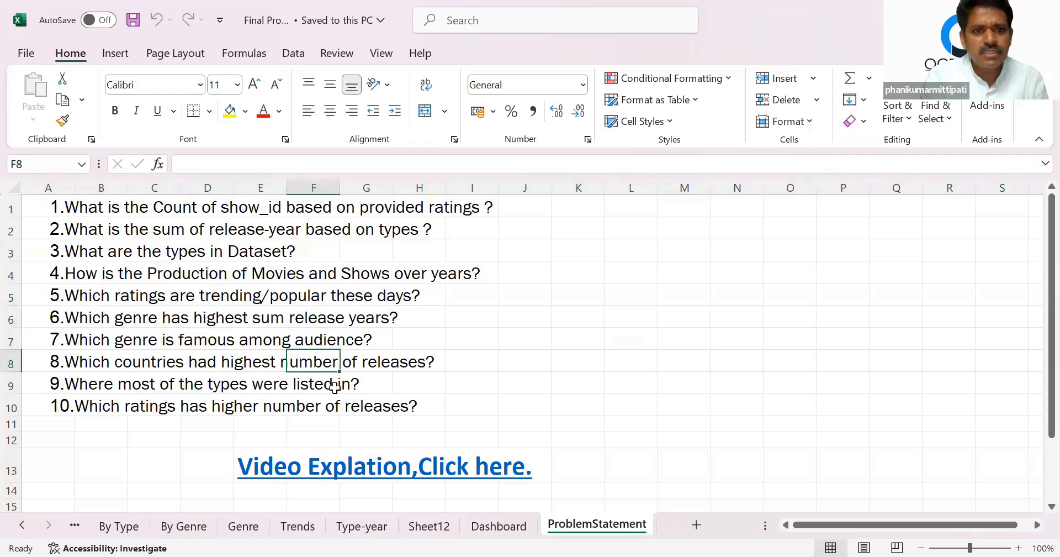
{"action": "left_click", "coordinate": [335, 387]}
{"action": "left_click", "coordinate": [335, 402]}
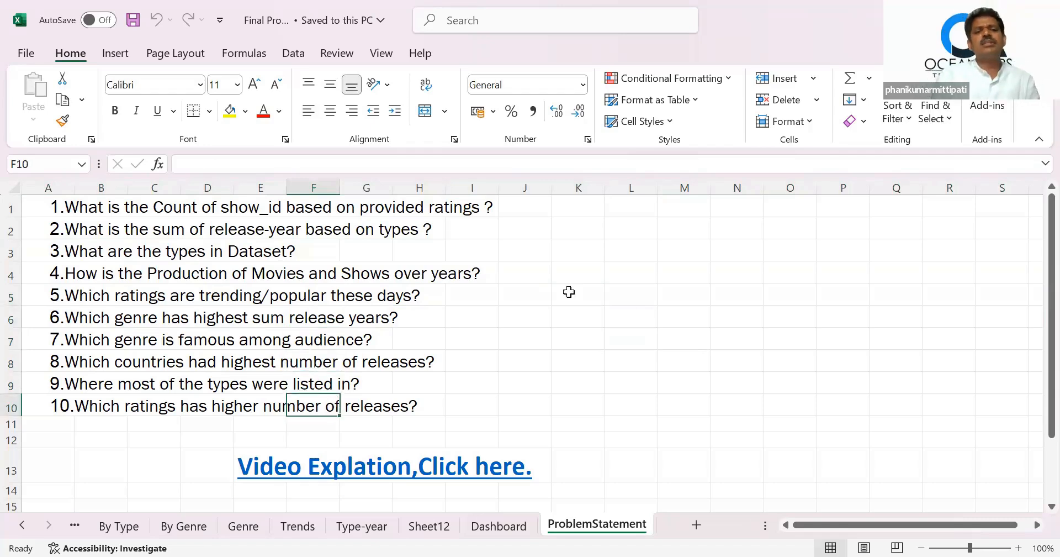
{"action": "left_click", "coordinate": [645, 309]}
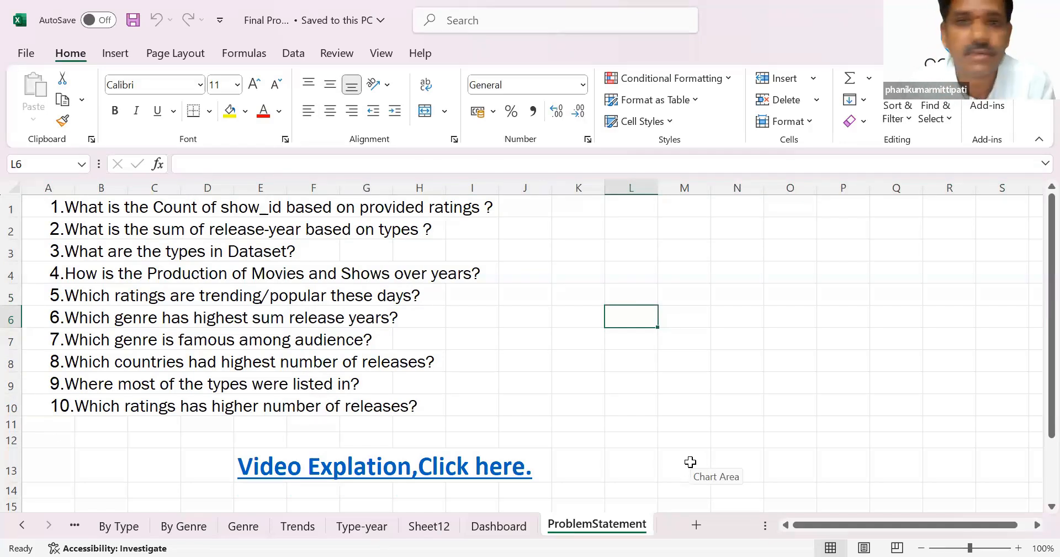
Bring the earlier sheets into reach and open the Tabular sheet to view the source data table.
{"action": "left_click", "coordinate": [21, 527]}
{"action": "left_click", "coordinate": [21, 527]}
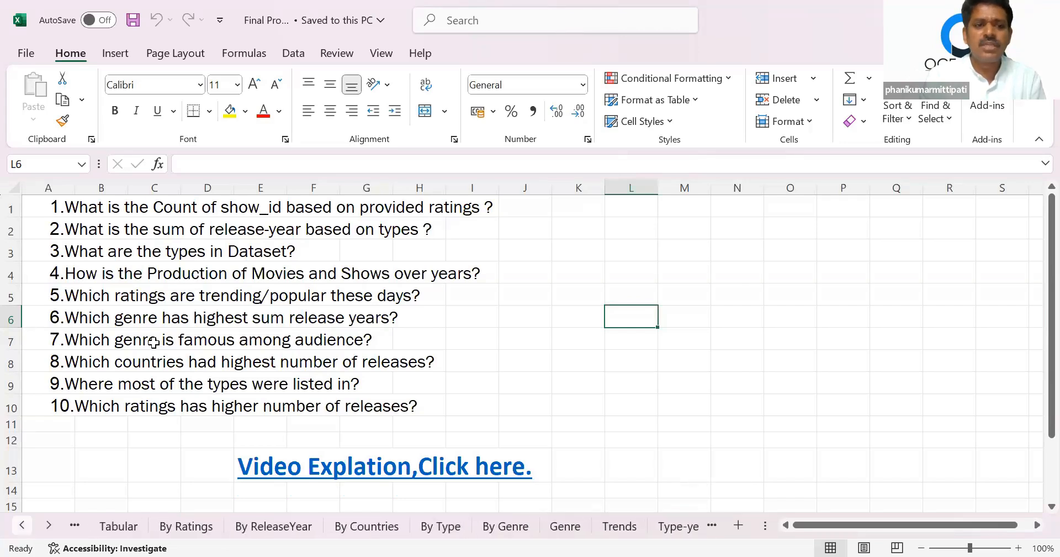
{"action": "left_click", "coordinate": [223, 457]}
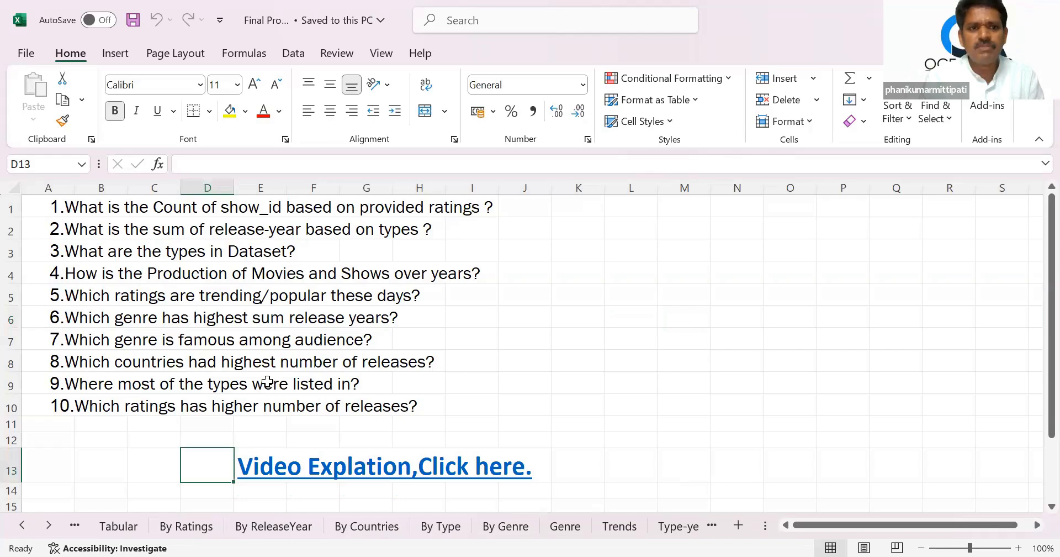
{"action": "left_click", "coordinate": [623, 278]}
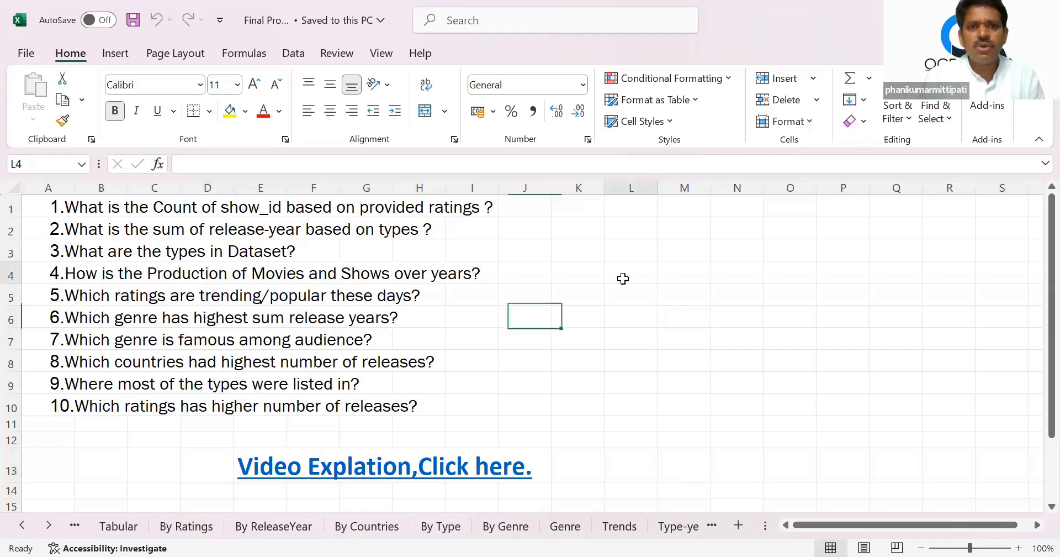
{"action": "left_click", "coordinate": [484, 207]}
{"action": "left_click", "coordinate": [607, 296]}
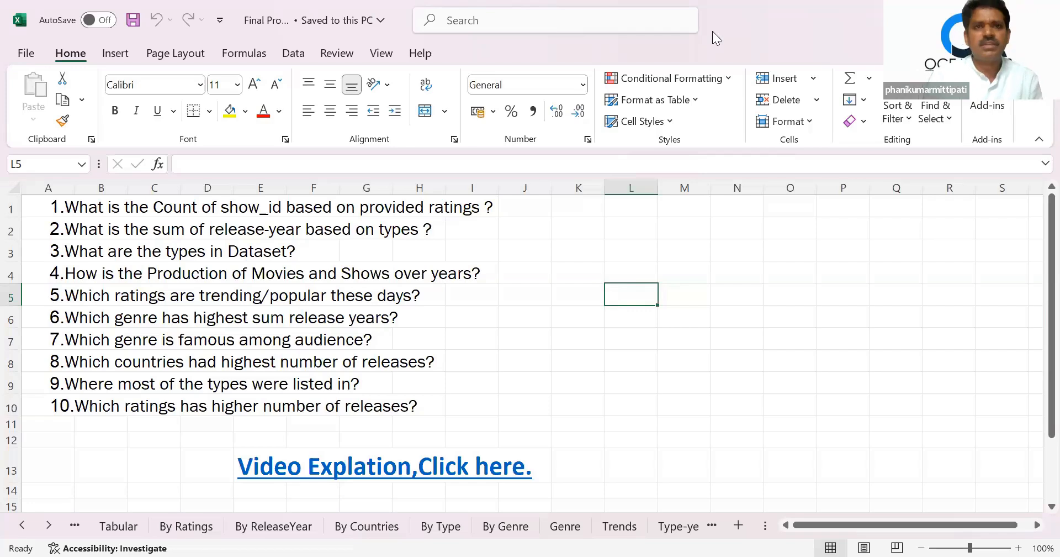
{"action": "left_click", "coordinate": [460, 23]}
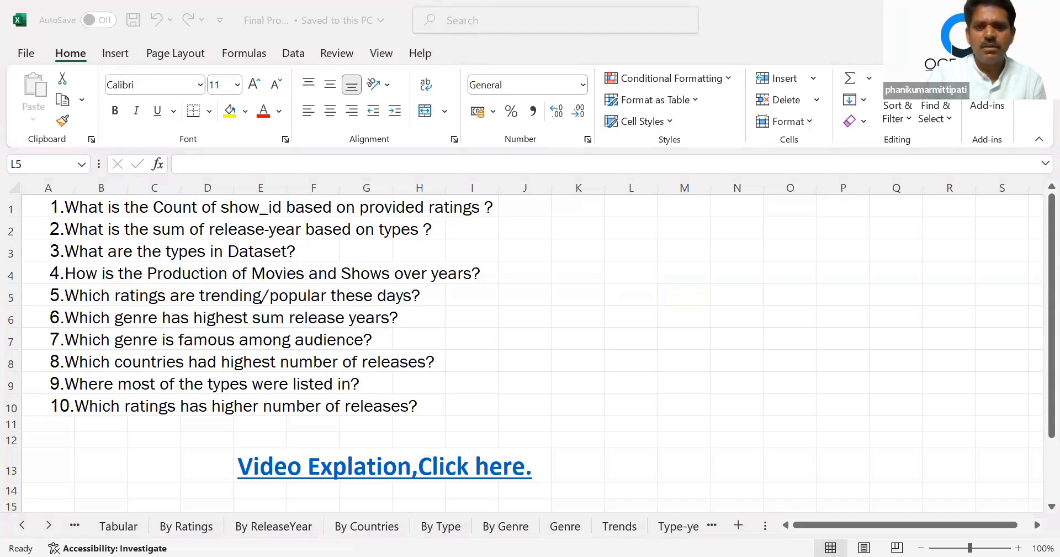
{"action": "left_click", "coordinate": [297, 431]}
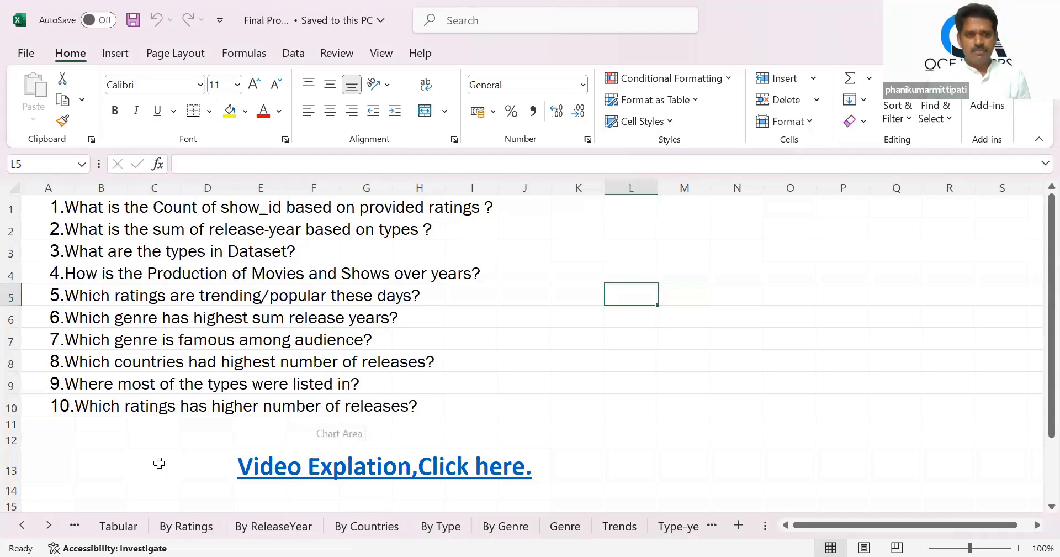
{"action": "left_click", "coordinate": [124, 530]}
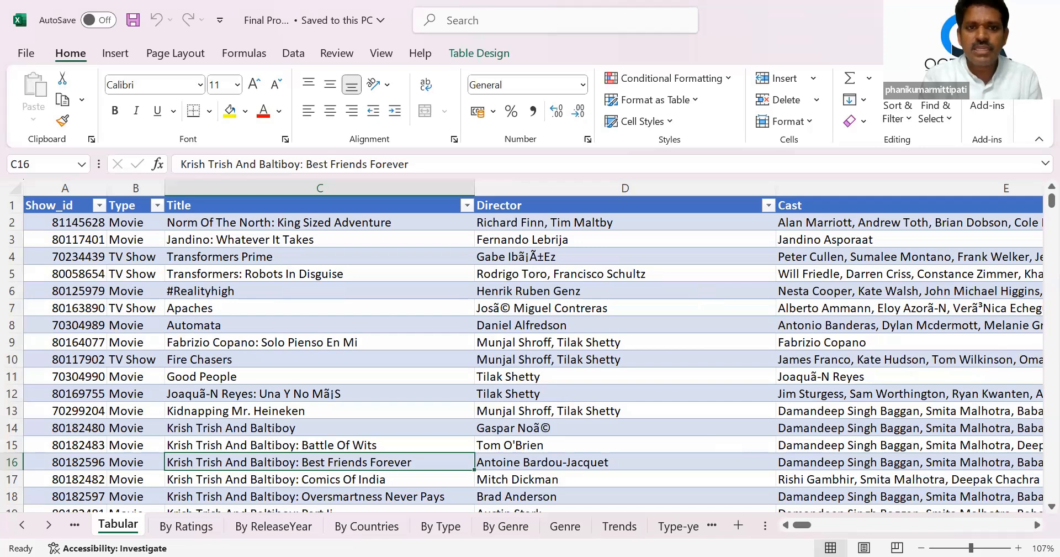
Switch to Tableau Public and connect to the Excel workbook "netflix data set" in Downloads.
{"action": "key", "text": "alt+Tab"}
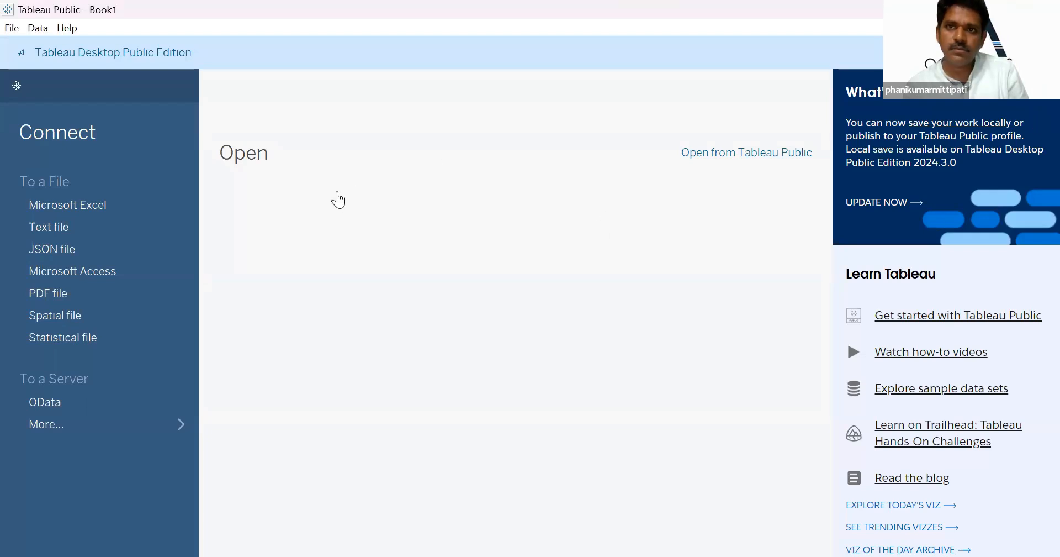
{"action": "left_click", "coordinate": [56, 211]}
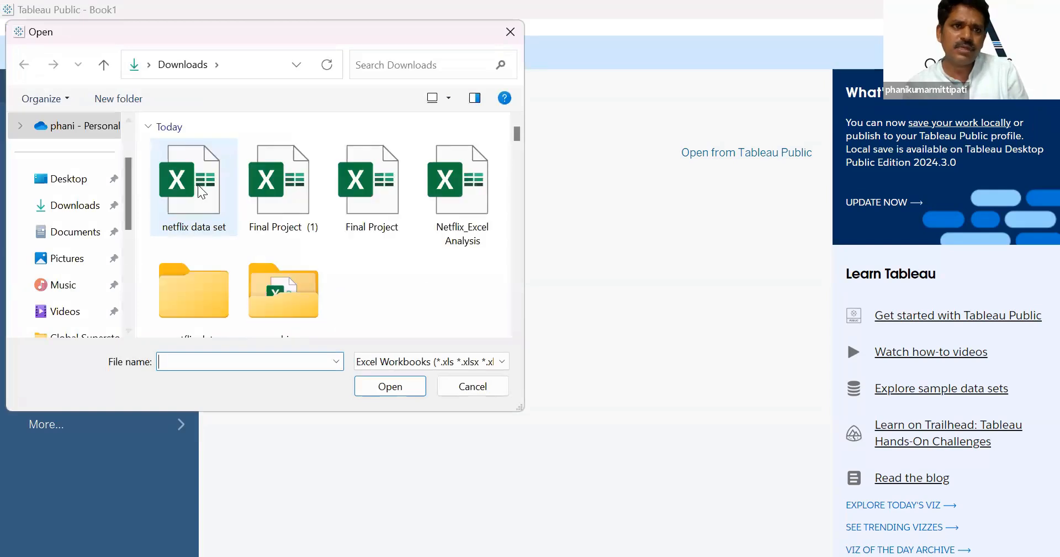
{"action": "left_click", "coordinate": [193, 188]}
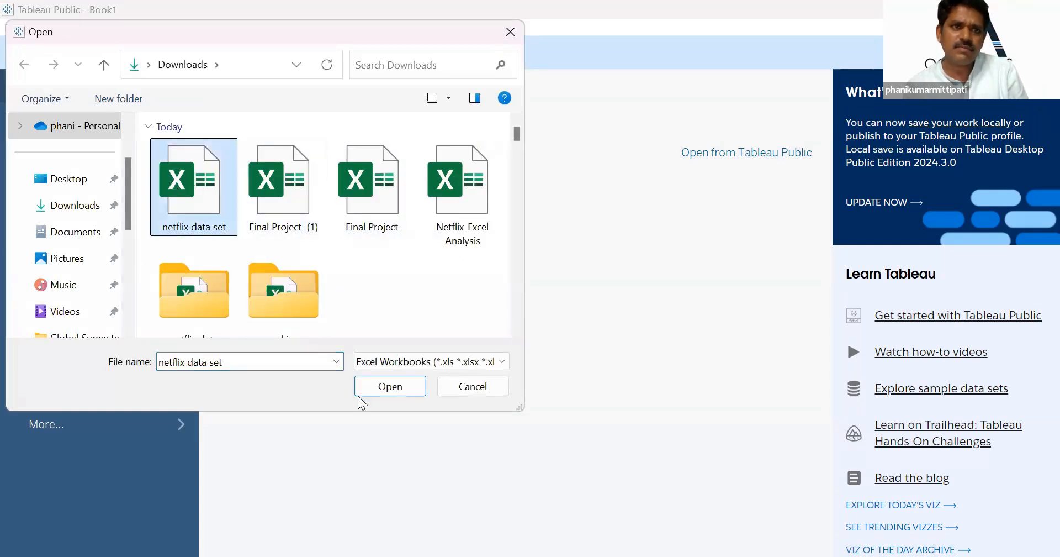
{"action": "left_click", "coordinate": [410, 384]}
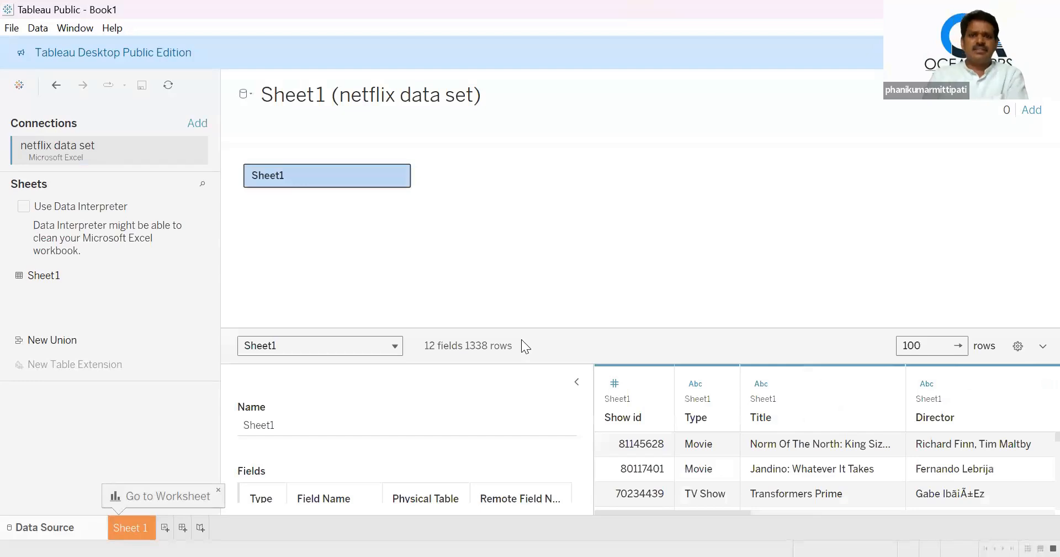
Open the empty Sheet 1 worksheet and look over the available data fields.
{"action": "left_click", "coordinate": [124, 530]}
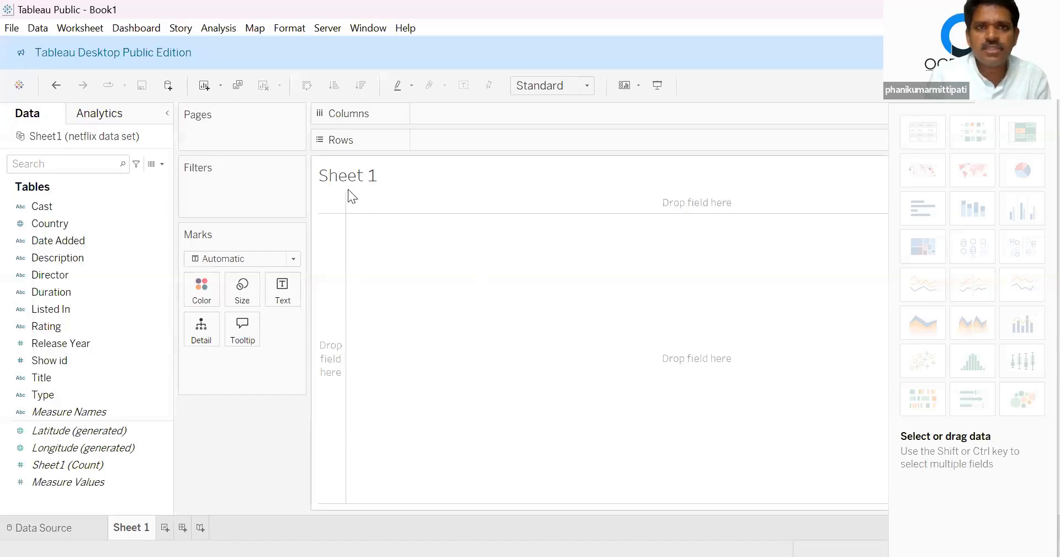
{"action": "left_click", "coordinate": [55, 243]}
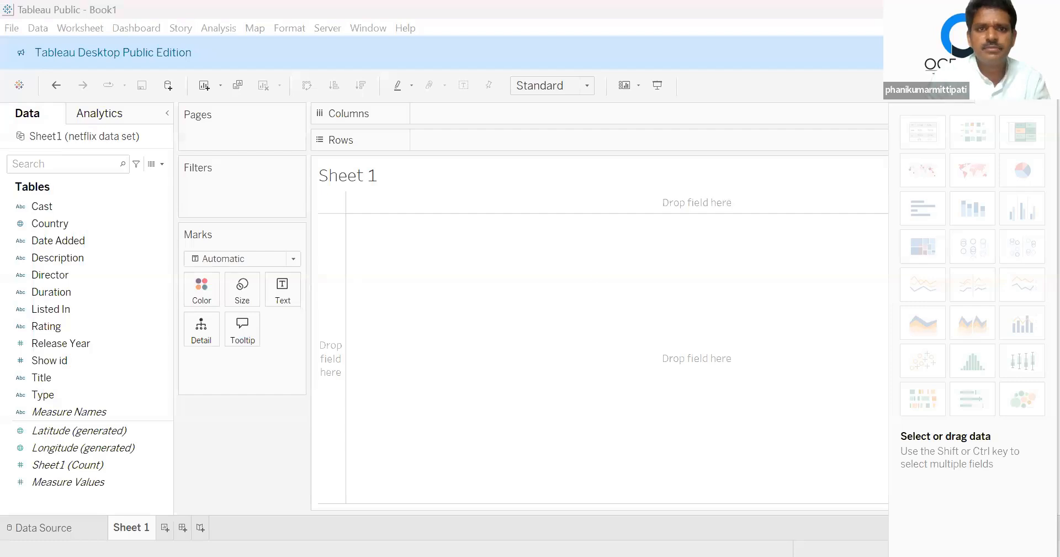
{"action": "left_click", "coordinate": [593, 266]}
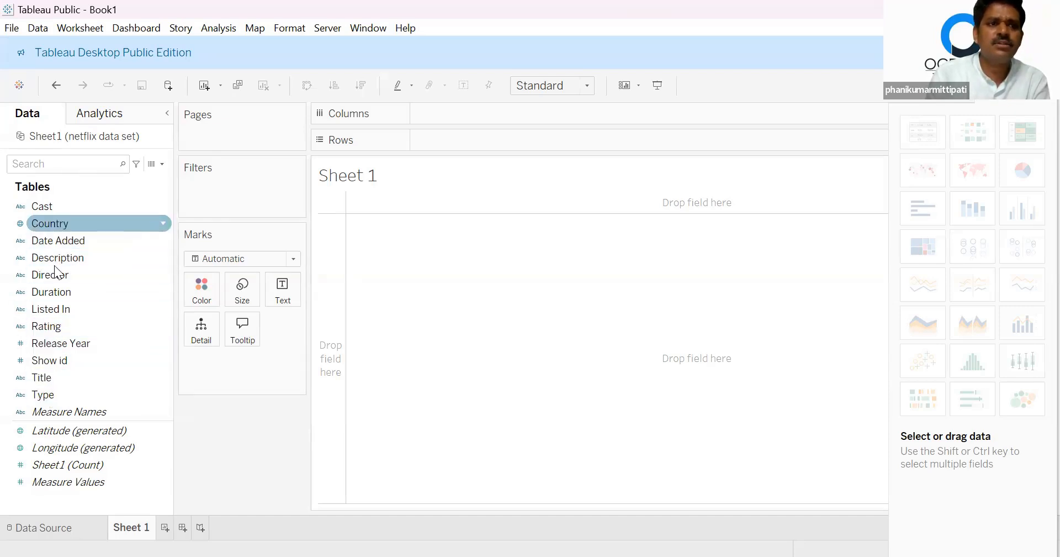
Lay out a table on Sheet 1 with Rating as rows and Listed In as columns.
{"action": "left_click_drag", "start_coordinate": [55, 328], "coordinate": [489, 141]}
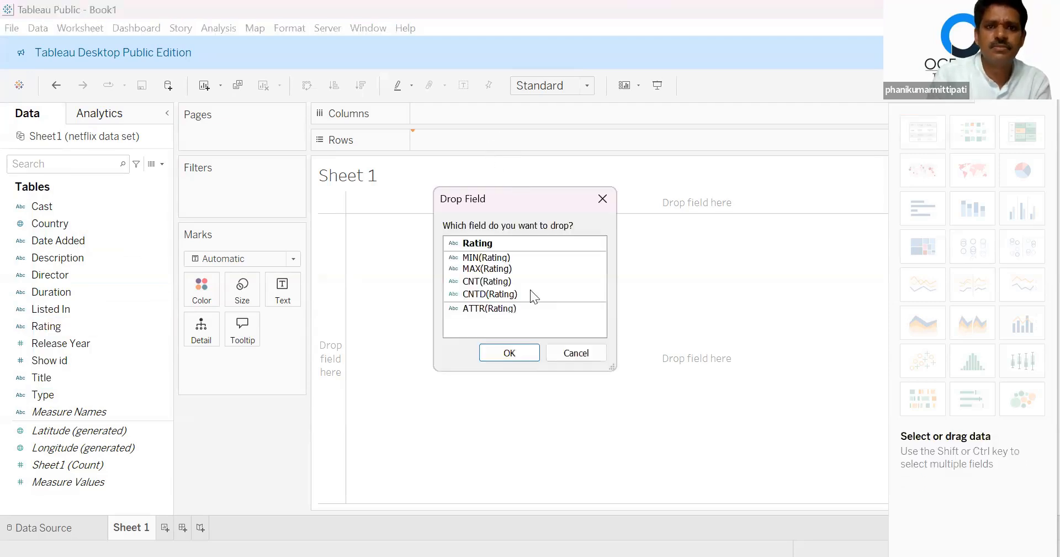
{"action": "left_click", "coordinate": [522, 355]}
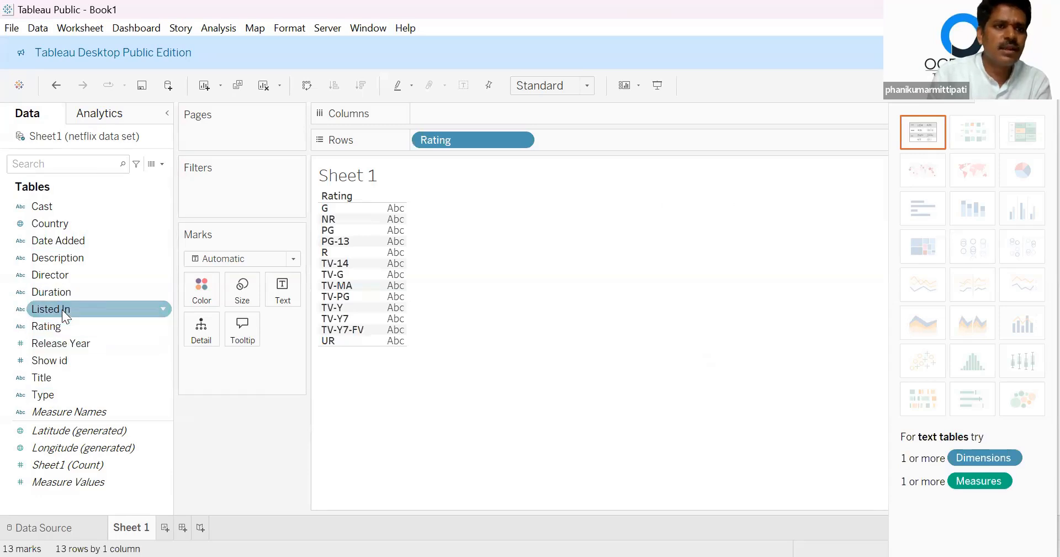
{"action": "left_click_drag", "start_coordinate": [62, 310], "coordinate": [510, 118]}
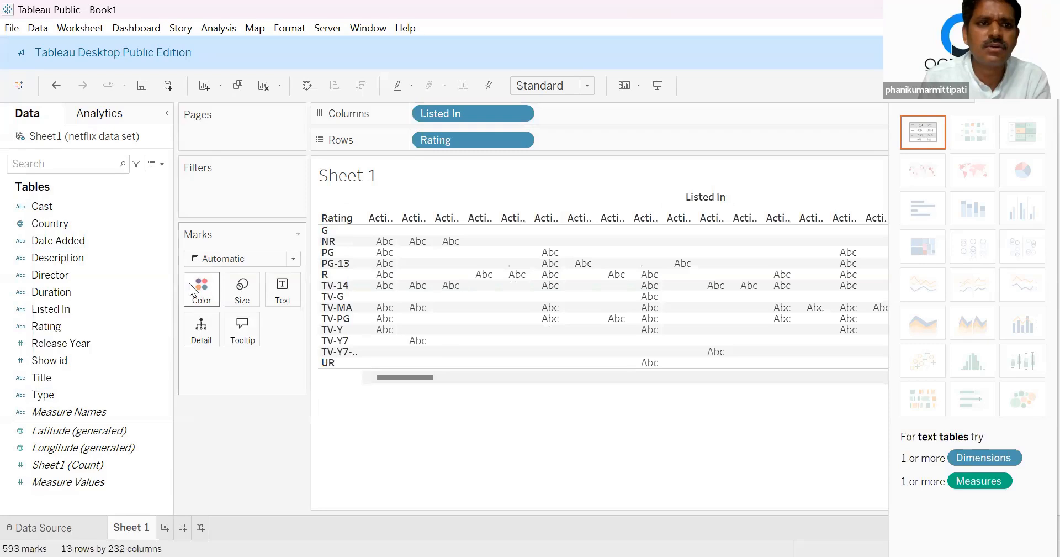
Color the table's marks by Show id with all members added, and inspect the details of several marks.
{"action": "left_click_drag", "start_coordinate": [52, 356], "coordinate": [212, 283]}
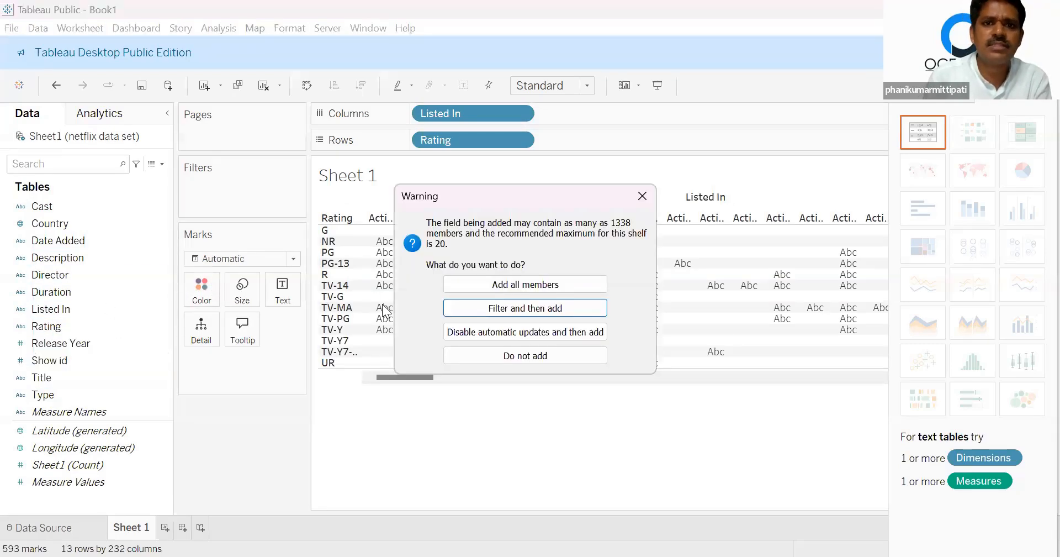
{"action": "left_click", "coordinate": [513, 287]}
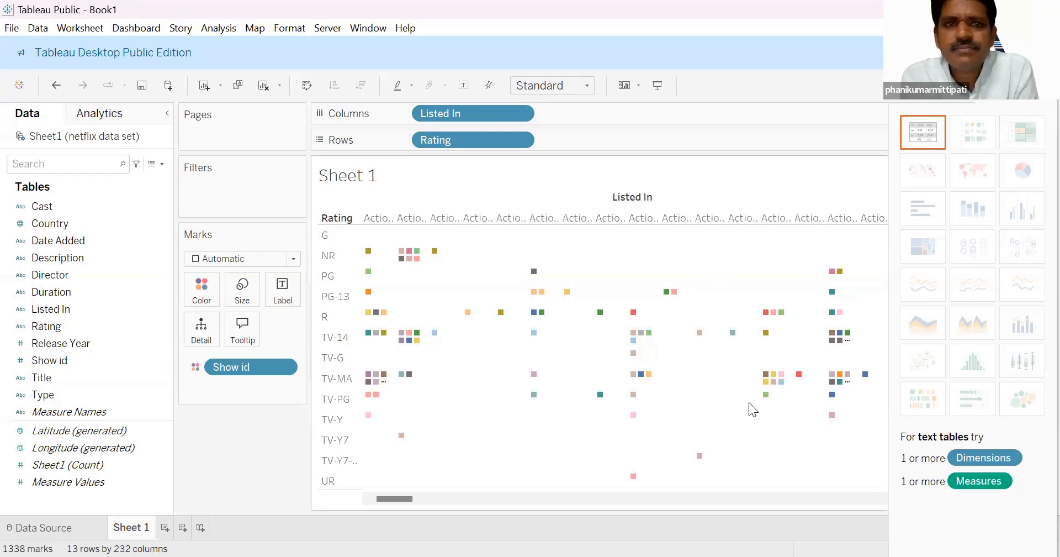
{"action": "mouse_move", "coordinate": [650, 333]}
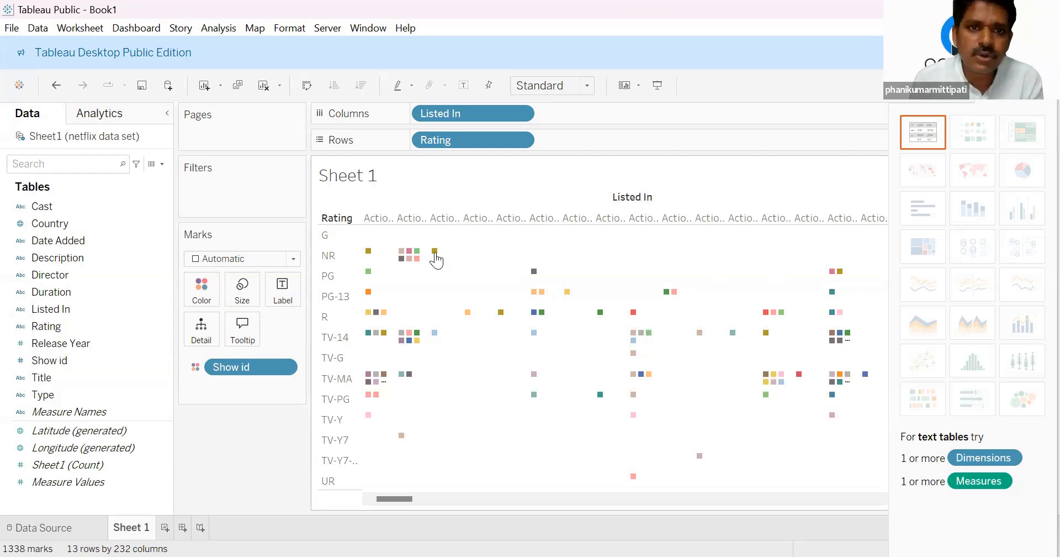
{"action": "mouse_move", "coordinate": [435, 255]}
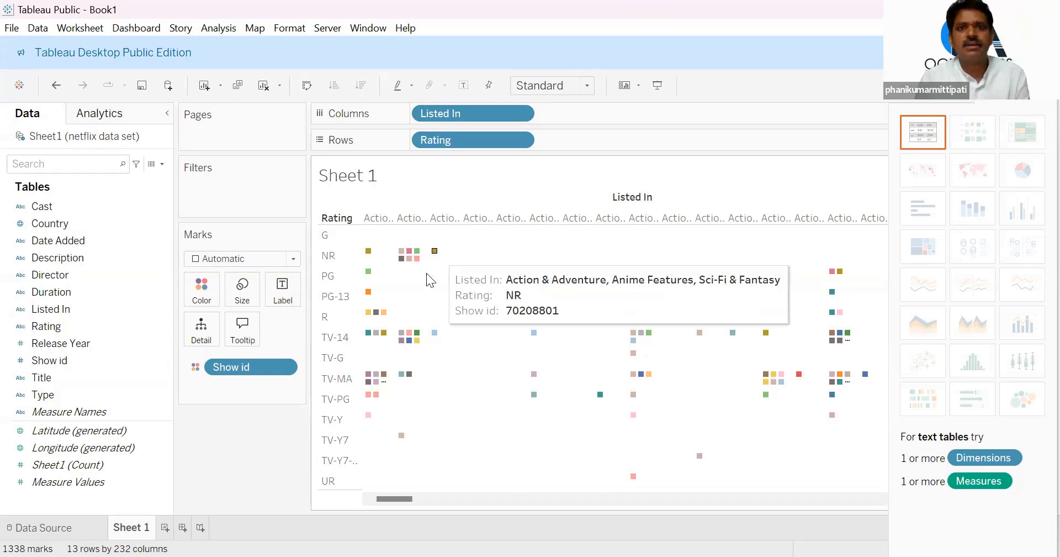
{"action": "mouse_move", "coordinate": [368, 298]}
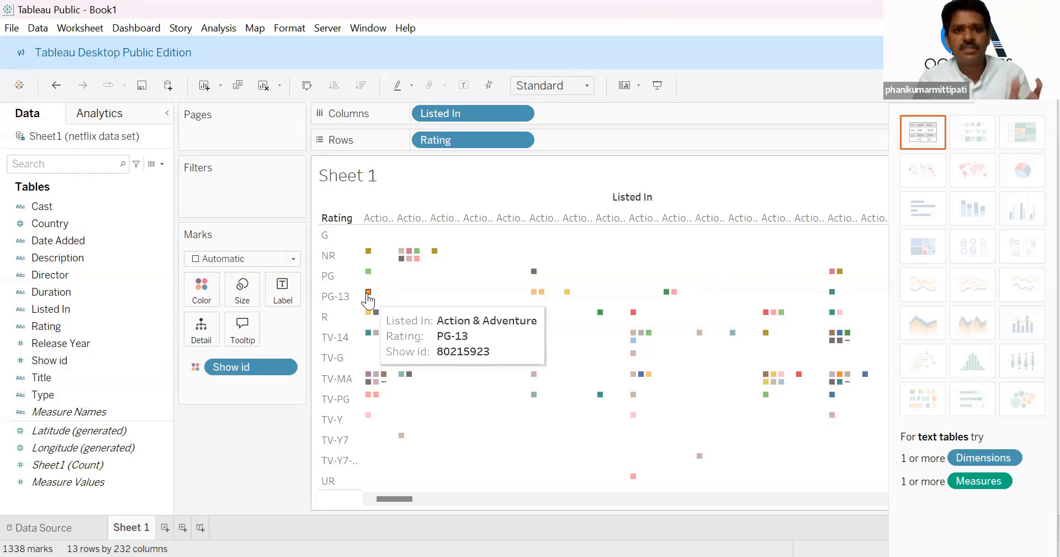
{"action": "mouse_move", "coordinate": [398, 334]}
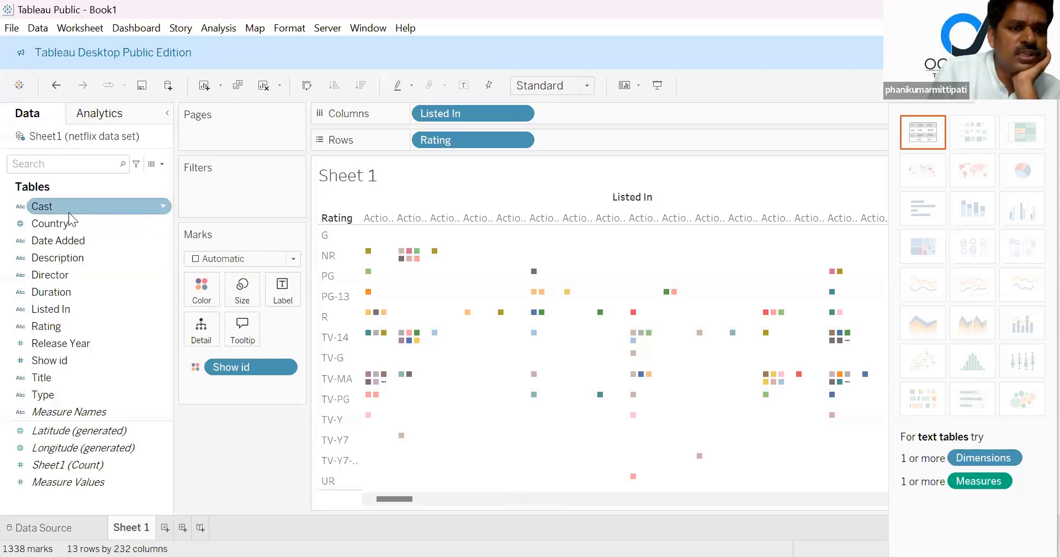
Look through the available data fields one by one, from Date Added and Description down to Type.
{"action": "left_click", "coordinate": [70, 263]}
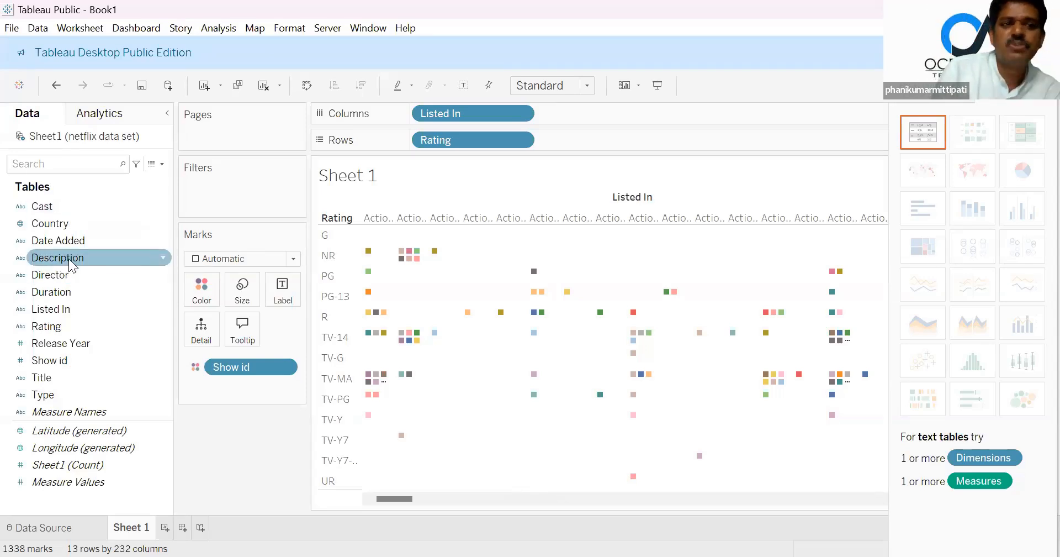
{"action": "left_click", "coordinate": [57, 243]}
{"action": "left_click", "coordinate": [59, 281]}
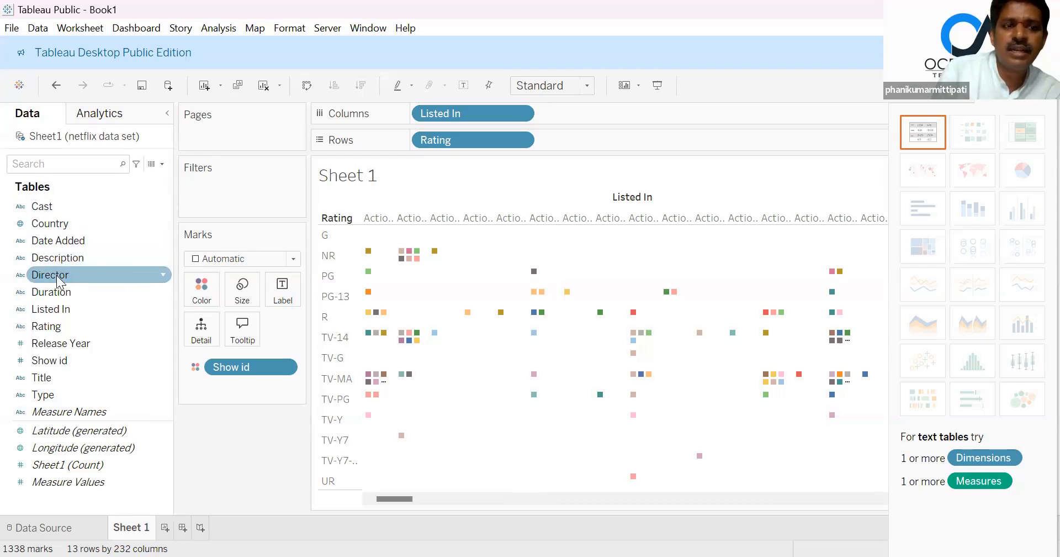
{"action": "left_click", "coordinate": [59, 294]}
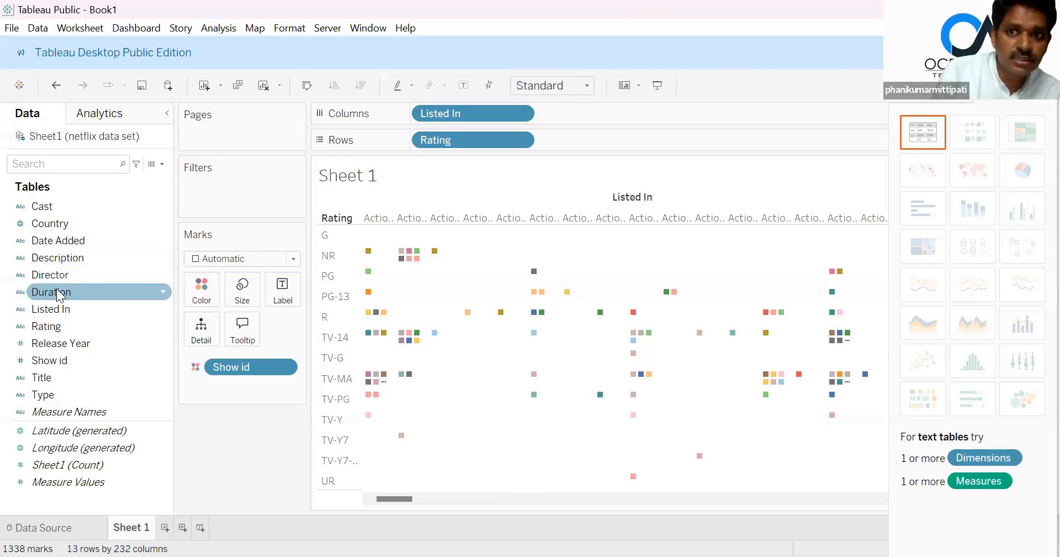
{"action": "left_click", "coordinate": [61, 312]}
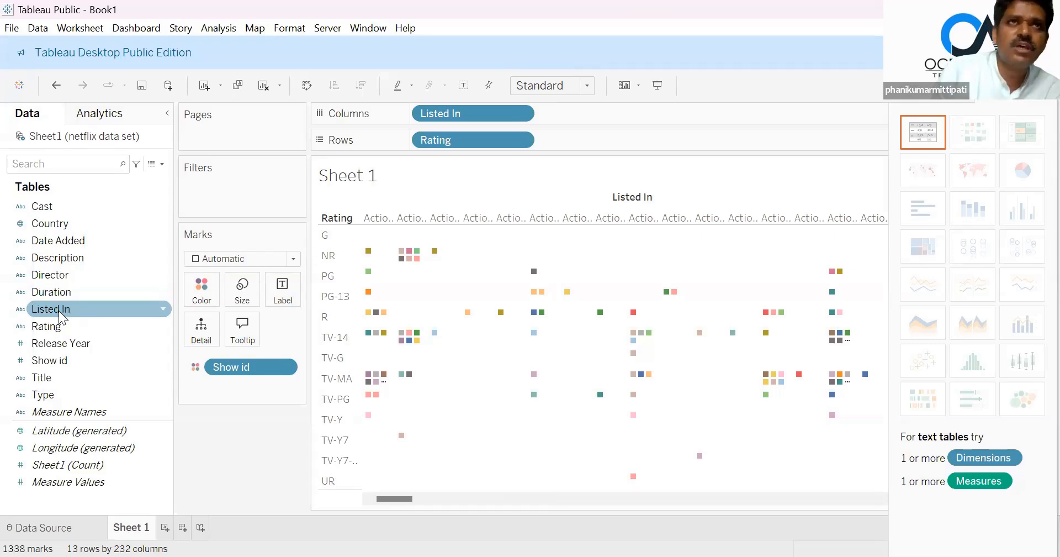
{"action": "left_click", "coordinate": [60, 328]}
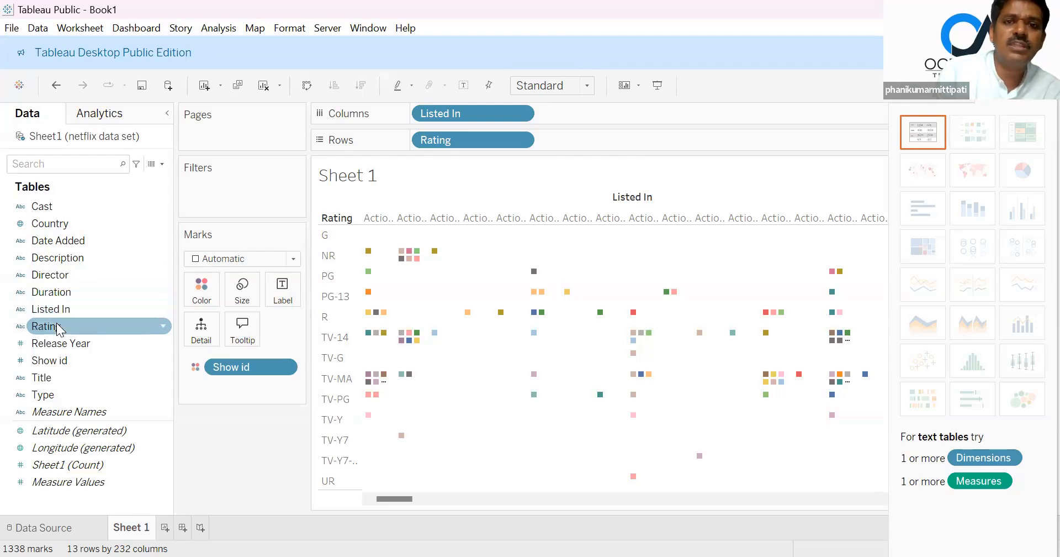
{"action": "left_click", "coordinate": [58, 347]}
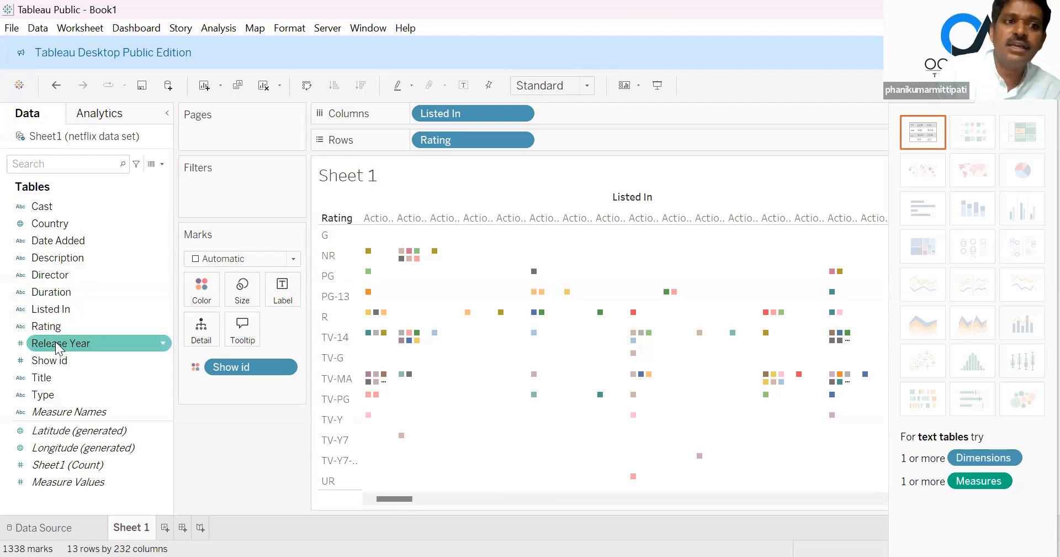
{"action": "left_click", "coordinate": [56, 362]}
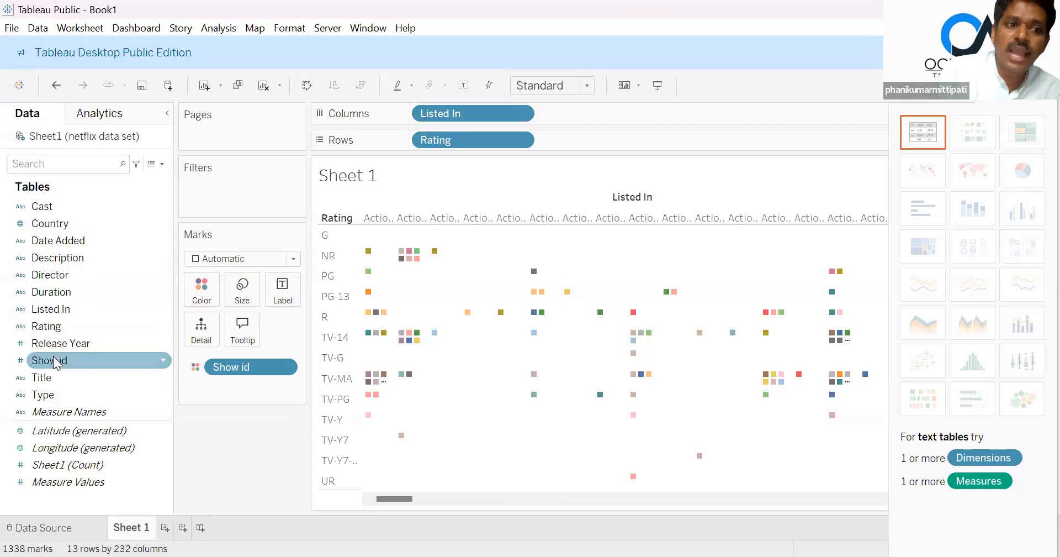
{"action": "left_click", "coordinate": [45, 380]}
{"action": "left_click", "coordinate": [47, 397]}
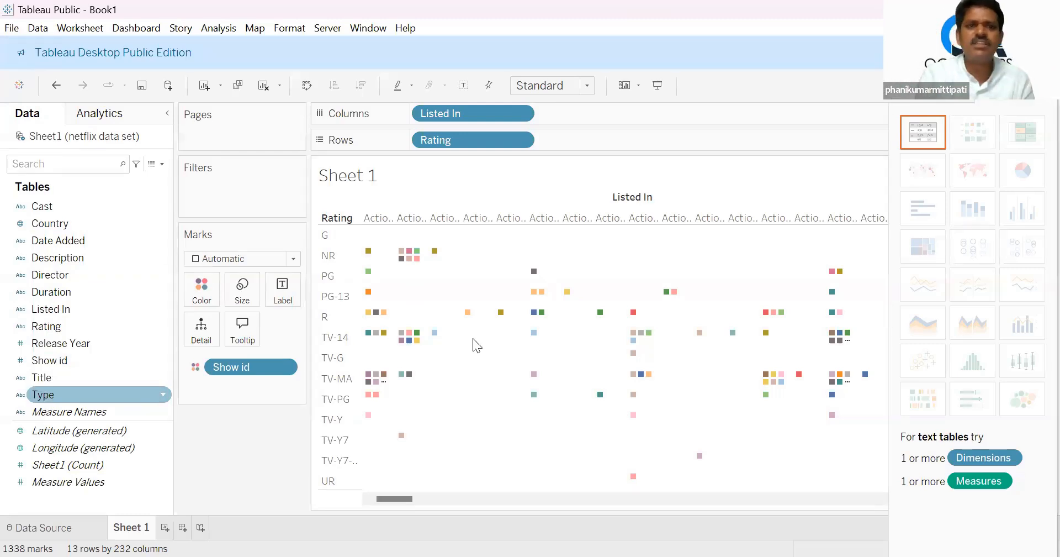
{"action": "left_click", "coordinate": [483, 356]}
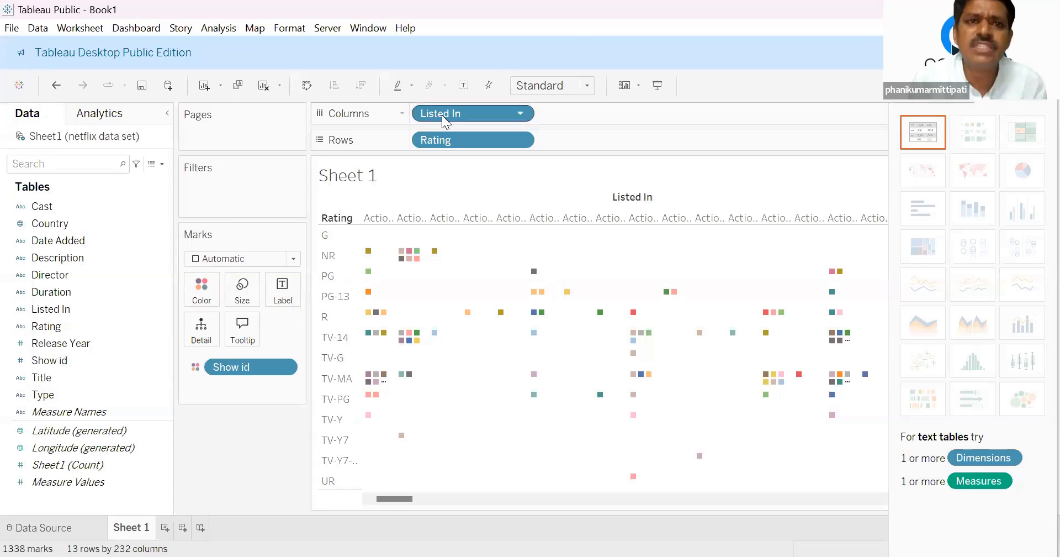
Rename the Sheet 1 worksheet as "first".
{"action": "double_click", "coordinate": [140, 528]}
{"action": "type", "text": "first"}
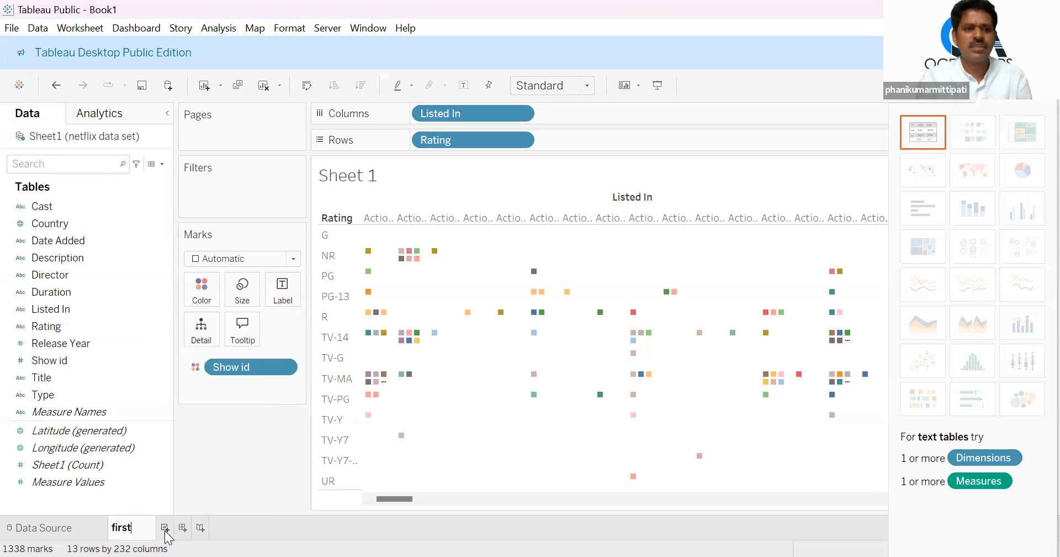
{"action": "left_click", "coordinate": [165, 528]}
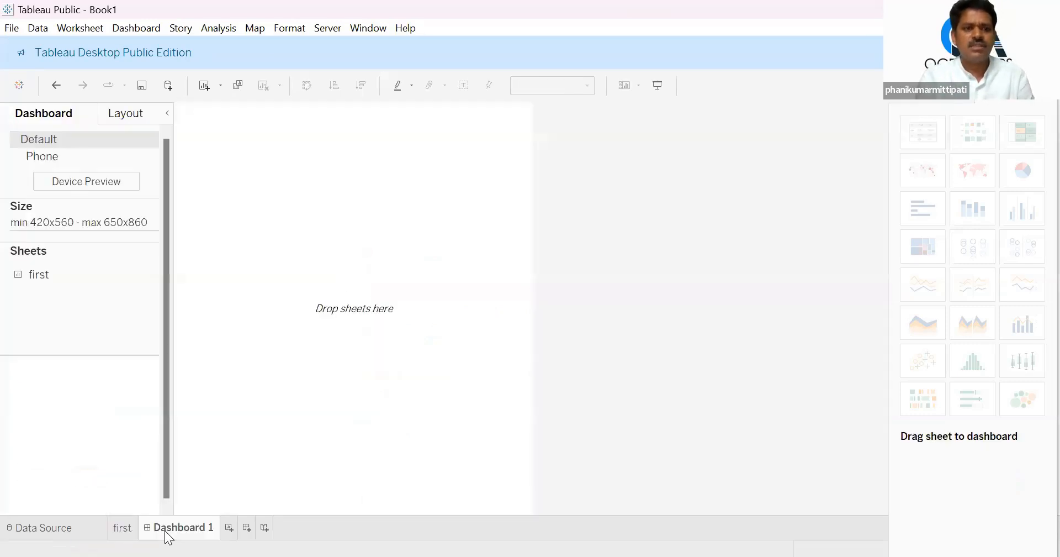
{"action": "right_click", "coordinate": [205, 525]}
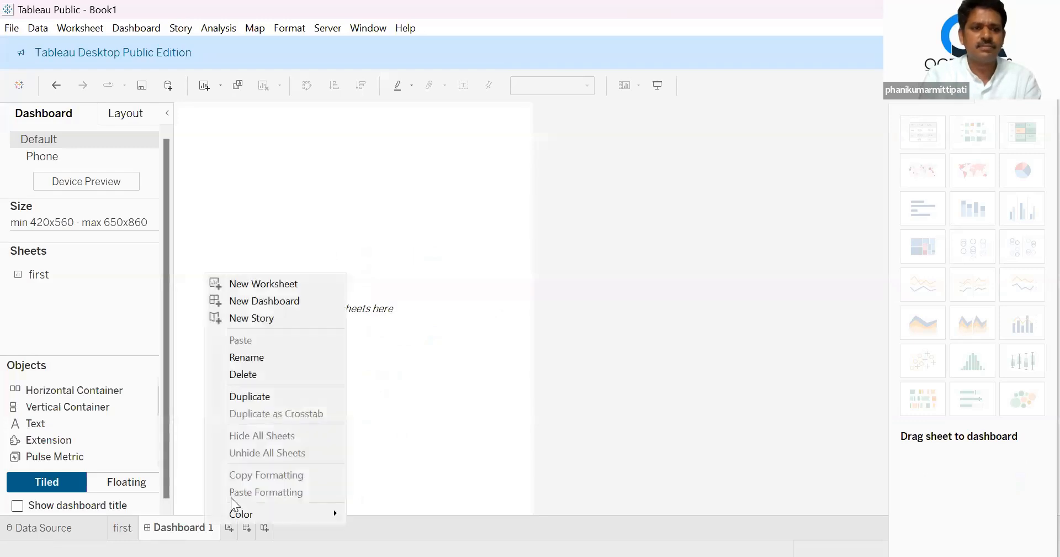
{"action": "left_click", "coordinate": [239, 373]}
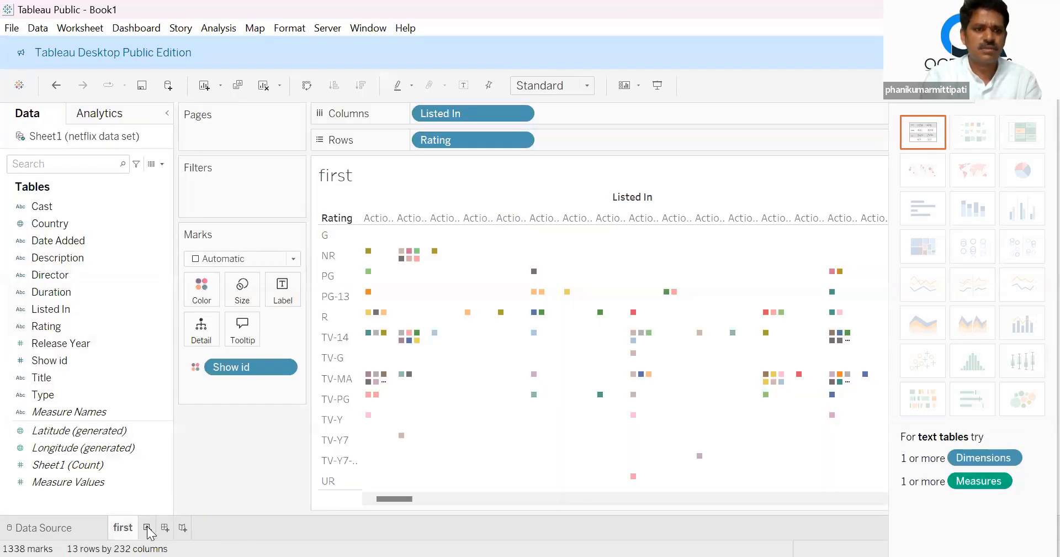
Add a new worksheet after "first" and name it "second".
{"action": "left_click", "coordinate": [147, 527]}
{"action": "double_click", "coordinate": [157, 527]}
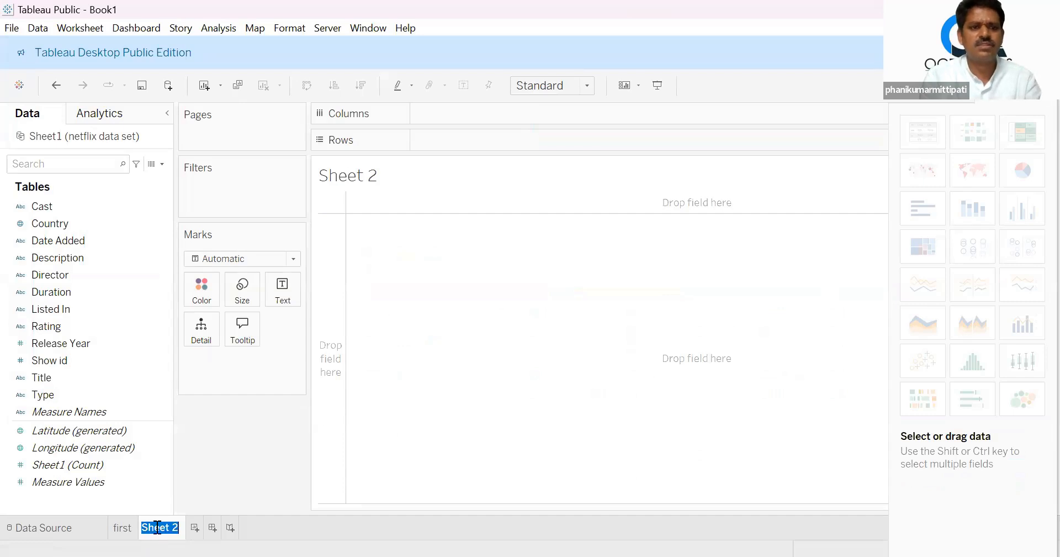
{"action": "type", "text": "se"}
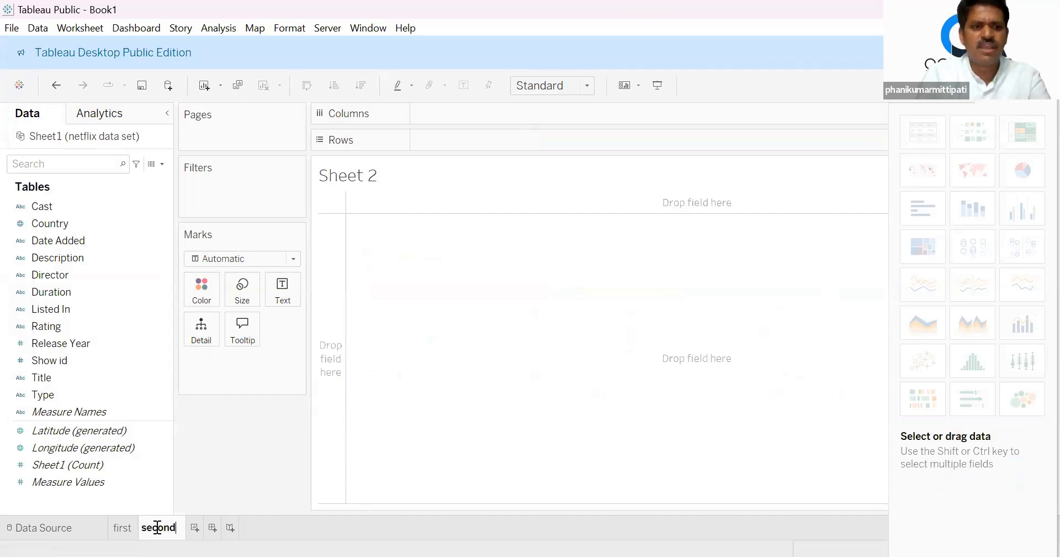
{"action": "type", "text": "cond"}
{"action": "key", "text": "Return"}
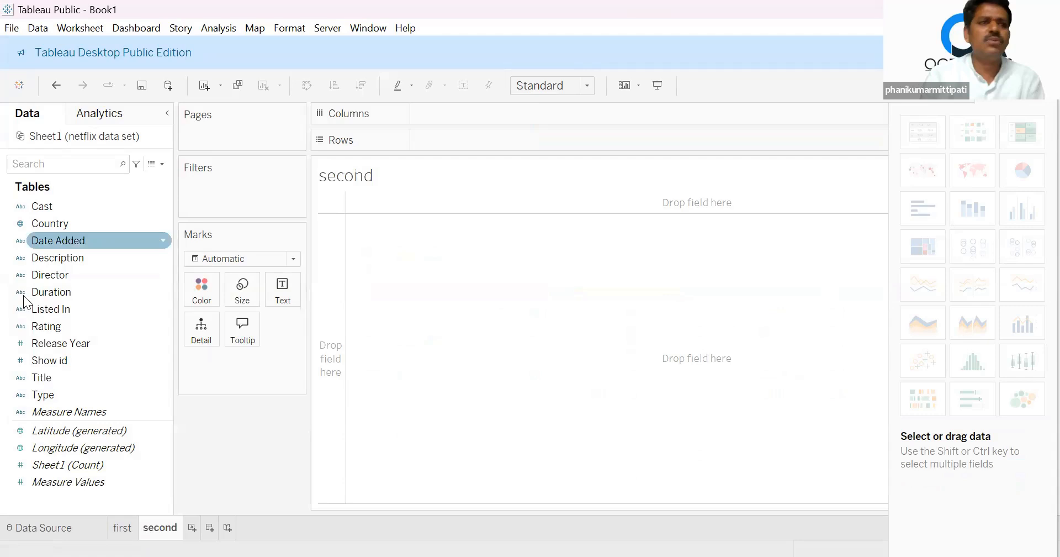
Plot the Country field as a symbol map on the empty worksheet "second".
{"action": "left_click", "coordinate": [42, 228]}
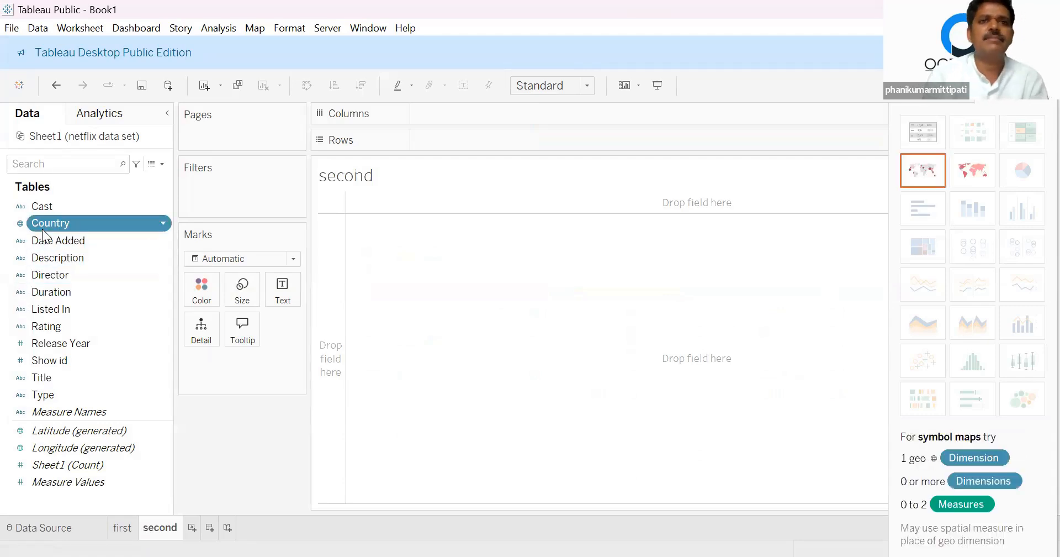
{"action": "left_click_drag", "start_coordinate": [41, 228], "coordinate": [692, 297]}
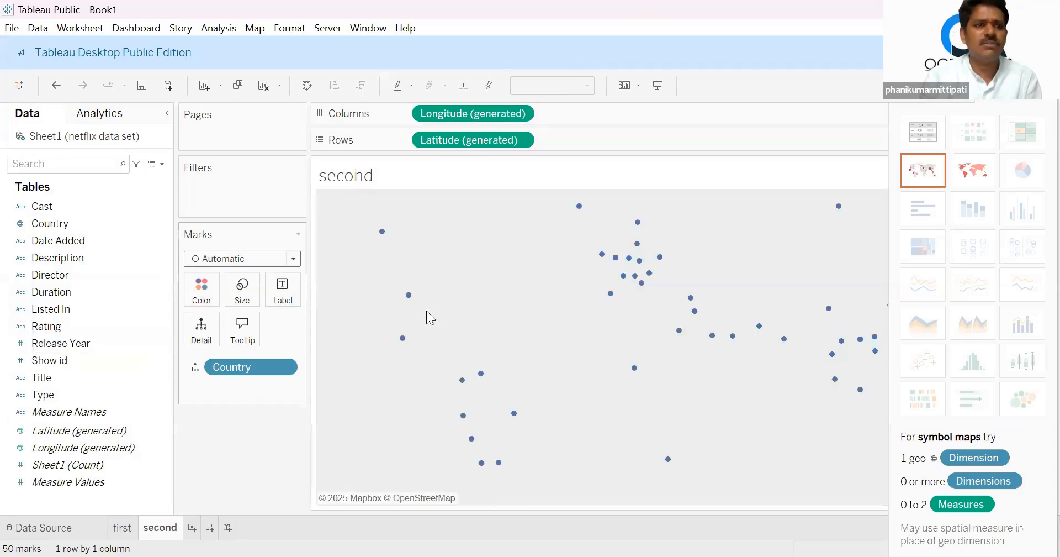
Color the map's country marks by Release Year and inspect the details of marks in Europe and the Middle East.
{"action": "left_click", "coordinate": [53, 328]}
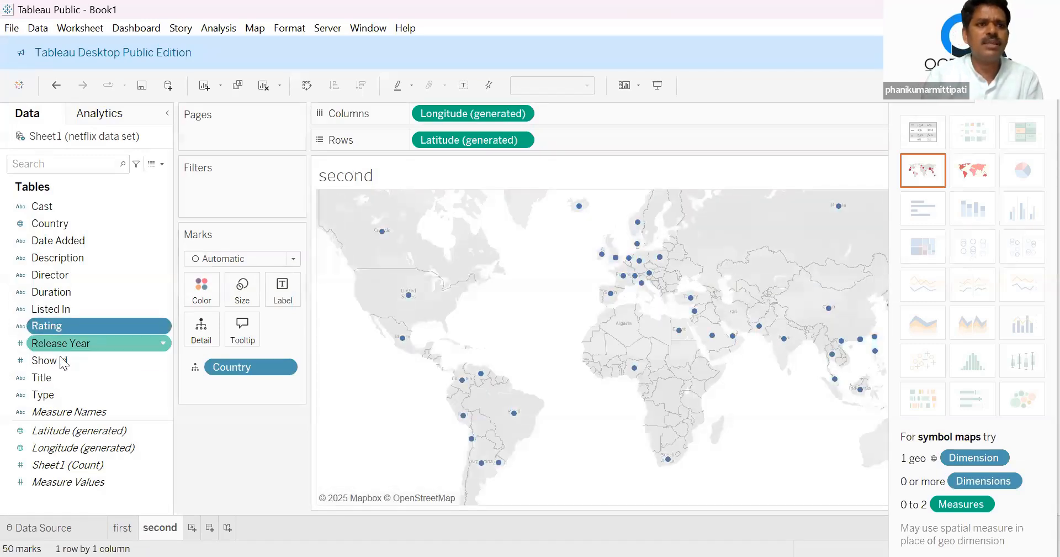
{"action": "left_click", "coordinate": [68, 345]}
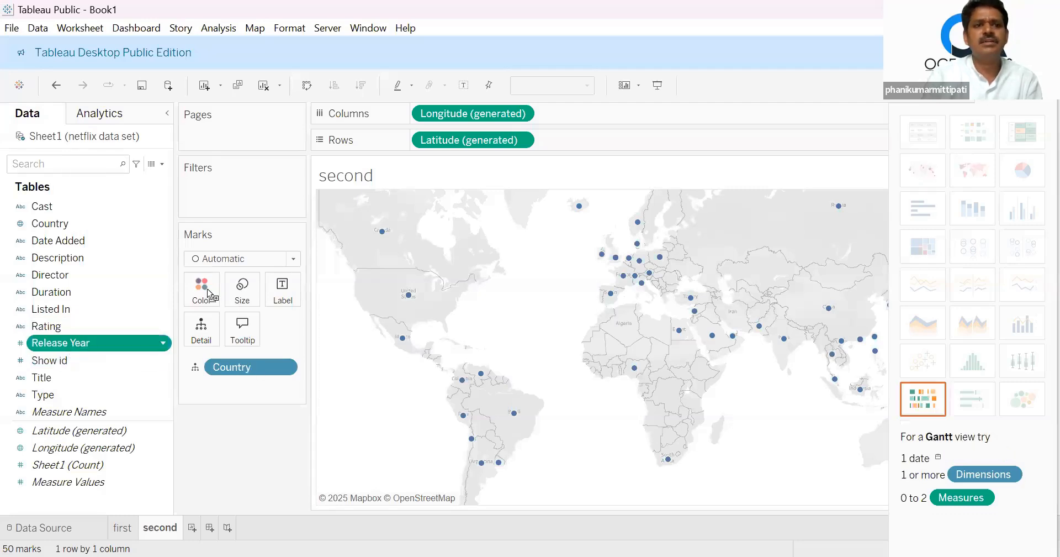
{"action": "left_click_drag", "start_coordinate": [206, 295], "coordinate": [206, 289]}
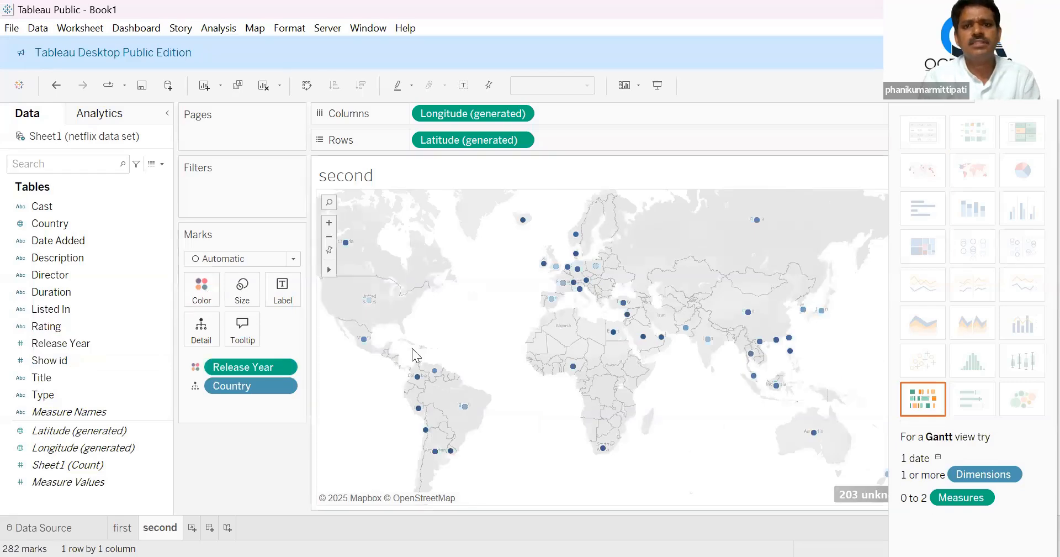
{"action": "mouse_move", "coordinate": [564, 285]}
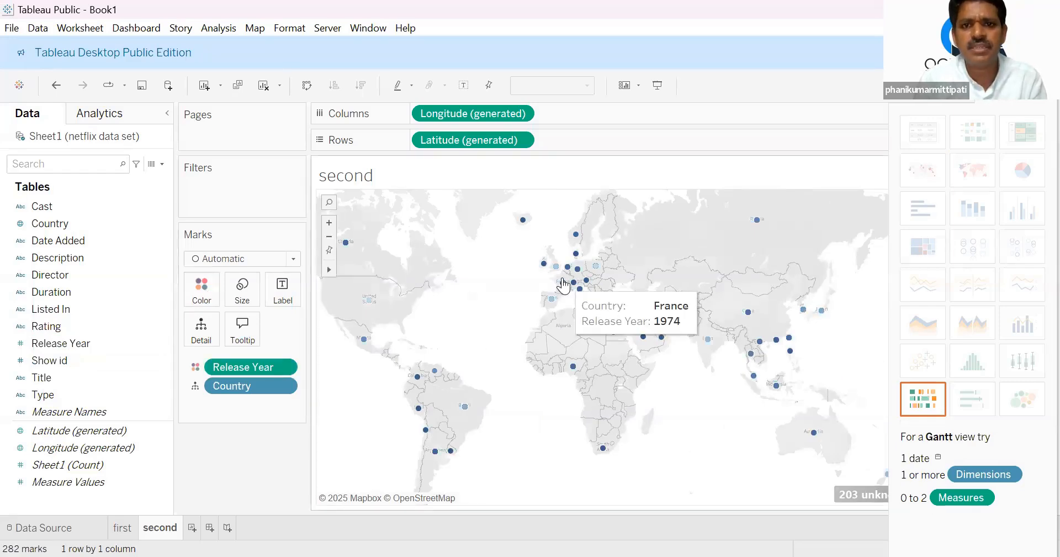
{"action": "mouse_move", "coordinate": [644, 345]}
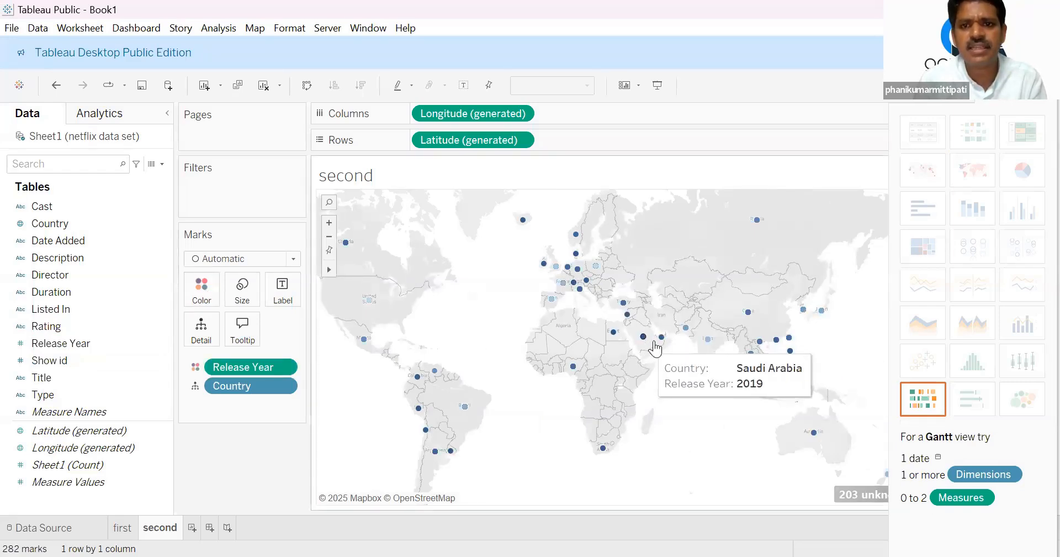
Color the map's country marks by the Type dimension and inspect the details of the mark for Egypt.
{"action": "left_click", "coordinate": [38, 399]}
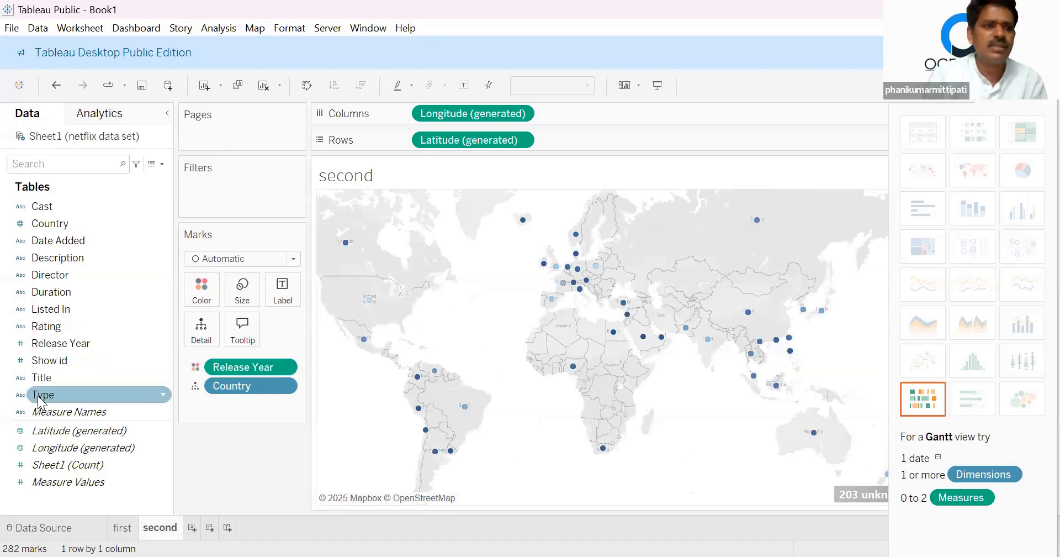
{"action": "left_click_drag", "start_coordinate": [38, 399], "coordinate": [571, 381]}
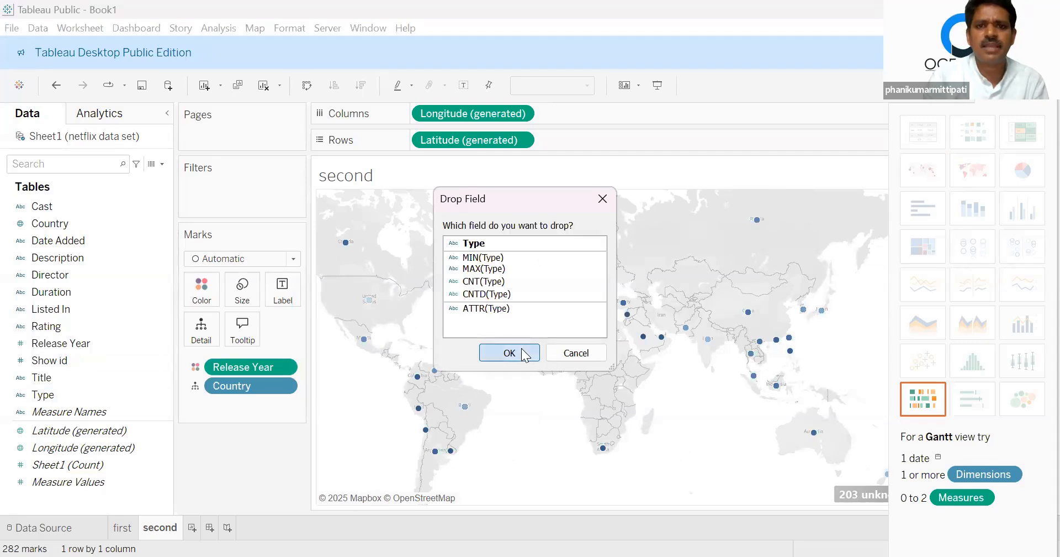
{"action": "left_click", "coordinate": [509, 353]}
{"action": "mouse_move", "coordinate": [612, 337]}
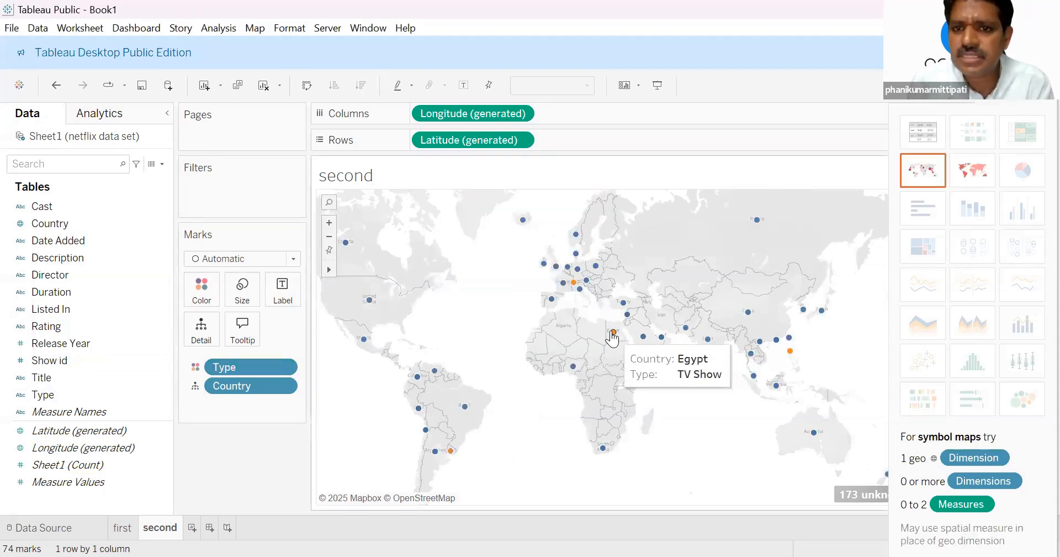
Label the map's country marks with the Show id field.
{"action": "mouse_move", "coordinate": [793, 356]}
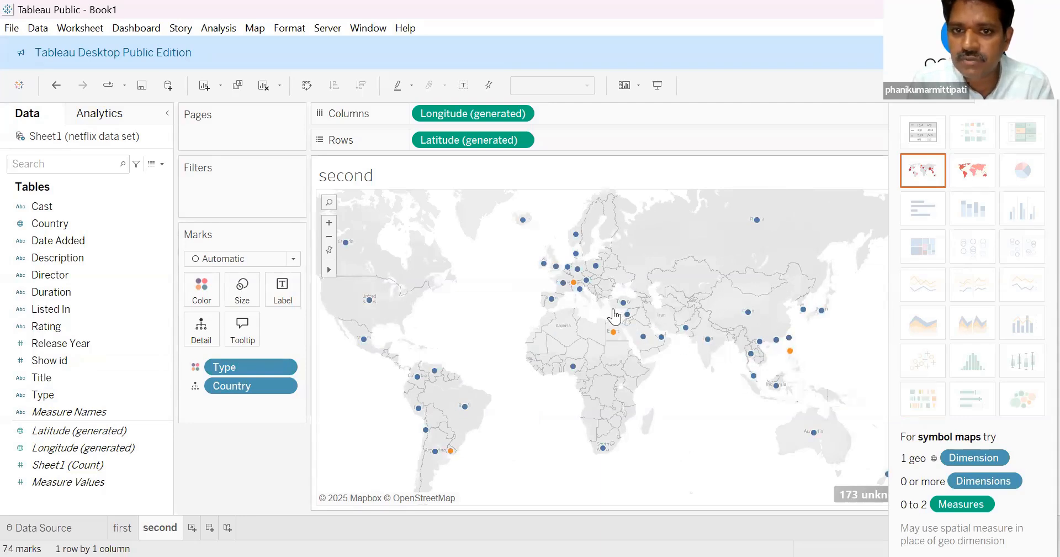
{"action": "mouse_move", "coordinate": [575, 286]}
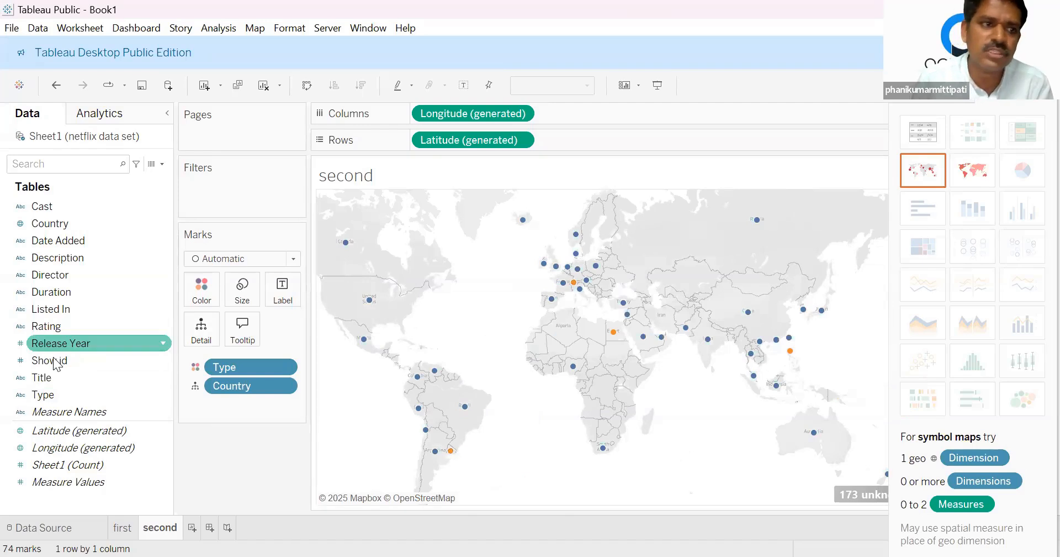
{"action": "left_click_drag", "start_coordinate": [56, 360], "coordinate": [280, 292]}
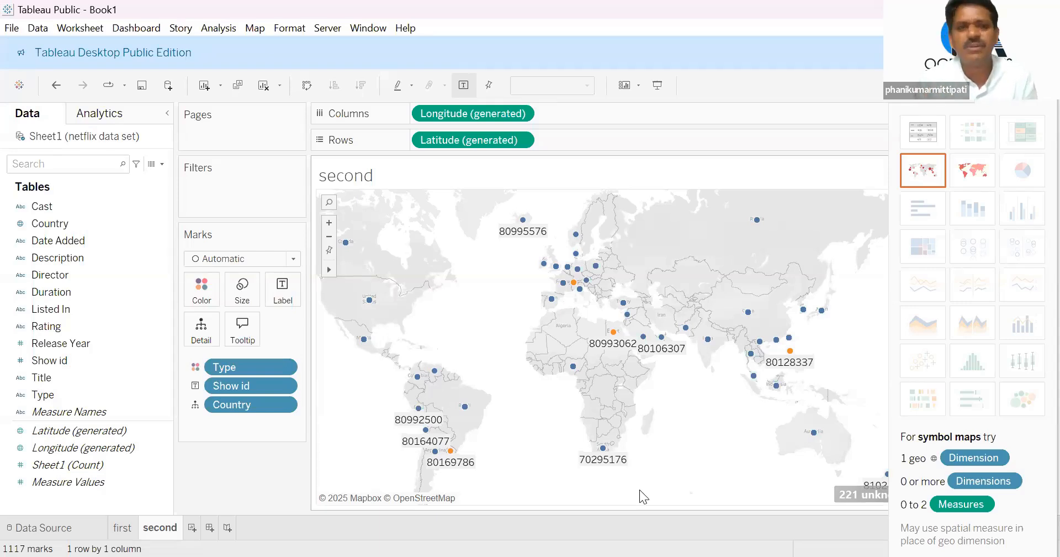
{"action": "left_click", "coordinate": [986, 163]}
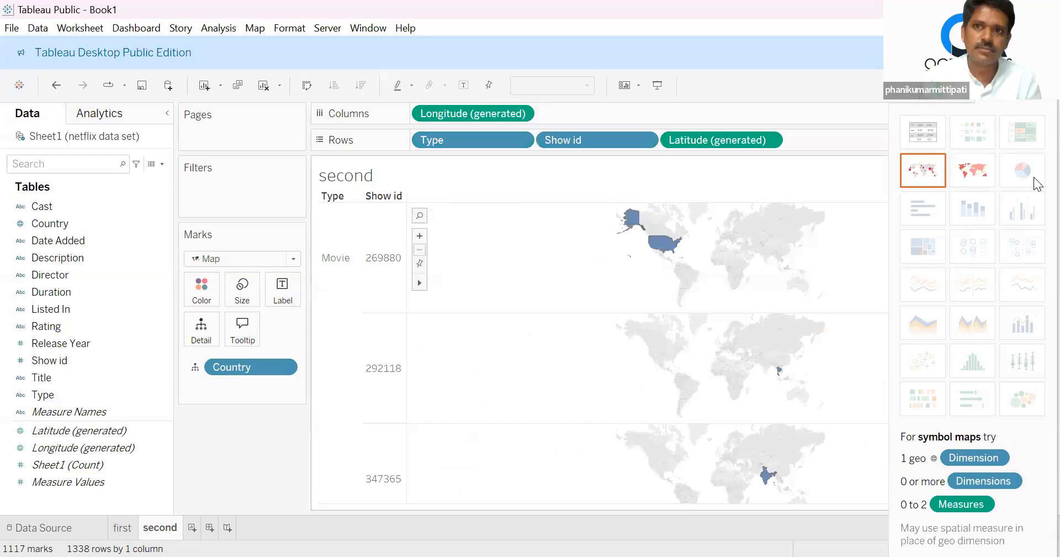
{"action": "key", "text": "ctrl+z"}
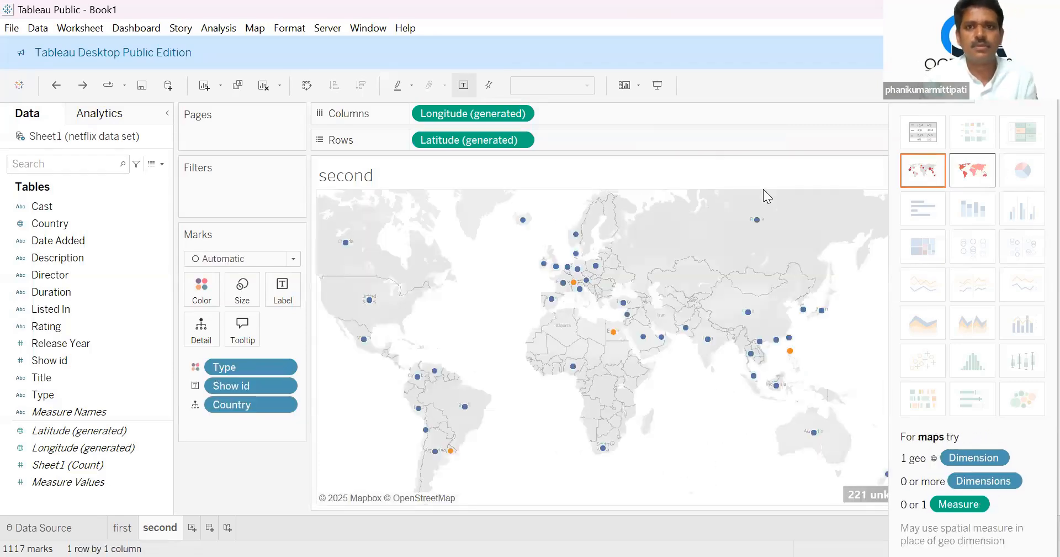
{"action": "left_click", "coordinate": [119, 529]}
{"action": "left_click", "coordinate": [161, 531]}
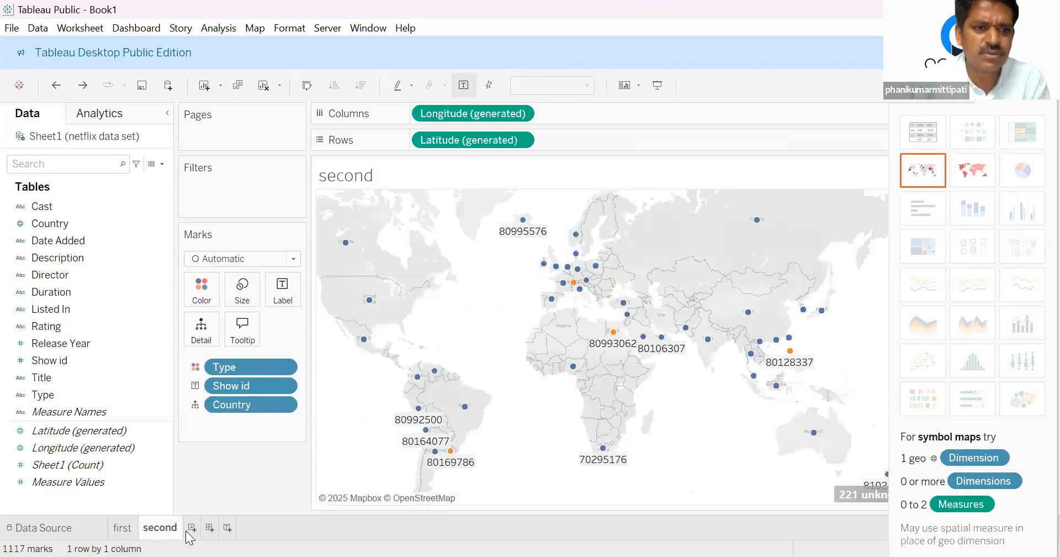
Add a new worksheet after "second" and name it "third".
{"action": "left_click", "coordinate": [191, 529]}
{"action": "double_click", "coordinate": [198, 529]}
{"action": "type", "text": "third"}
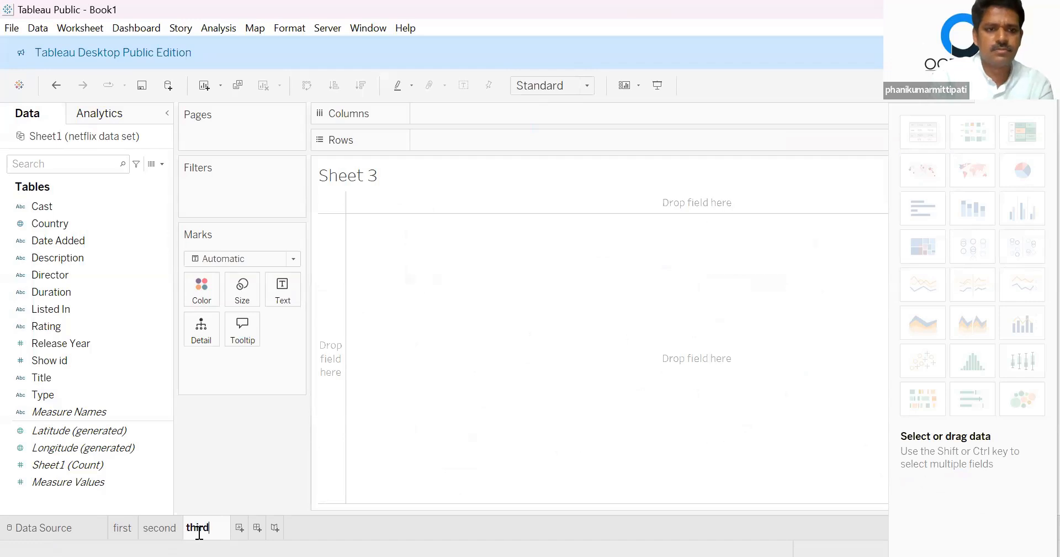
{"action": "left_click", "coordinate": [394, 503]}
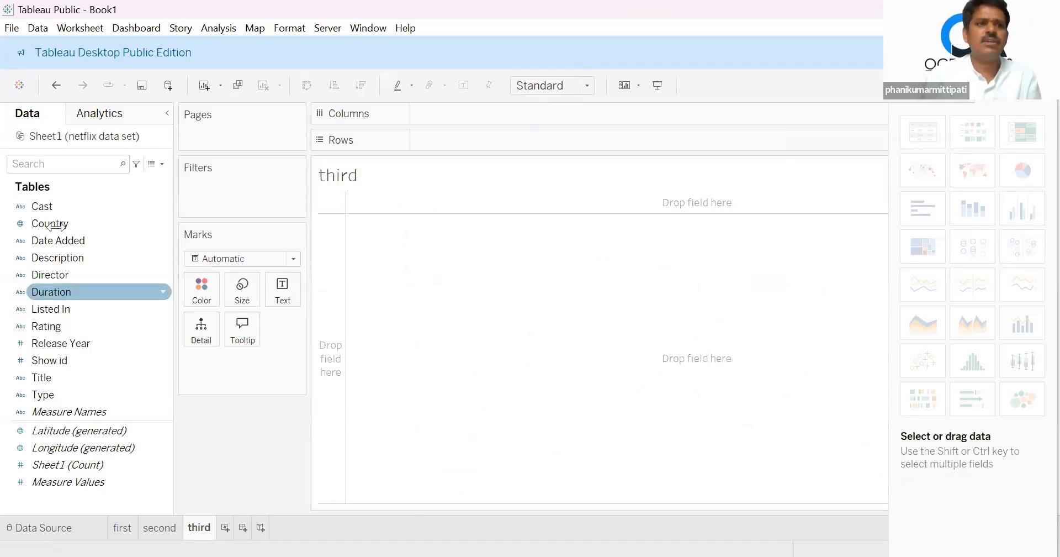
Lay out the worksheet "third" with Date Added as columns and Show id as rows, adding all members.
{"action": "left_click_drag", "start_coordinate": [58, 241], "coordinate": [460, 114]}
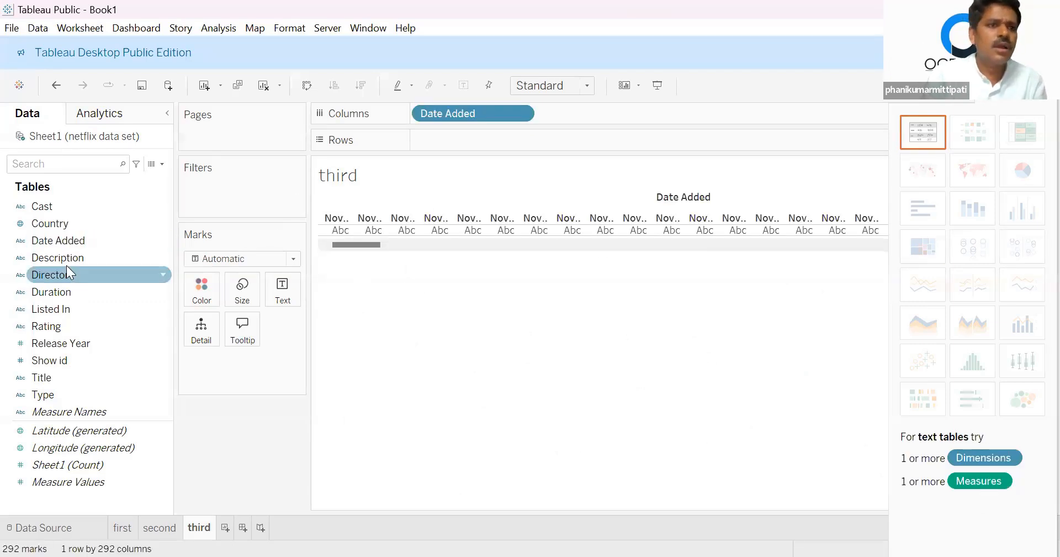
{"action": "left_click_drag", "start_coordinate": [63, 356], "coordinate": [469, 144]}
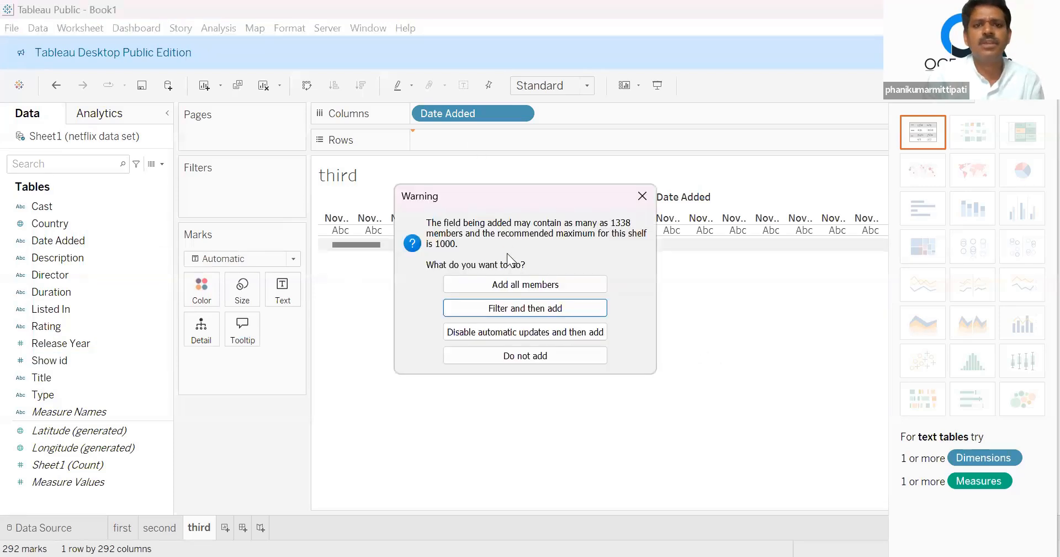
{"action": "left_click", "coordinate": [508, 288]}
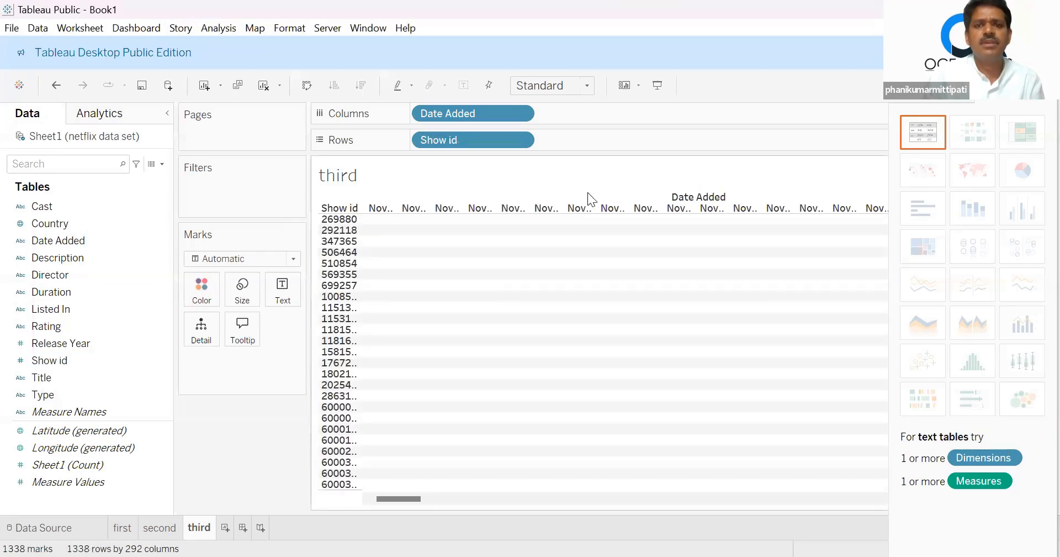
Set the mark type to Bar, color the marks by Type and add Listed In as a detail.
{"action": "left_click", "coordinate": [298, 262]}
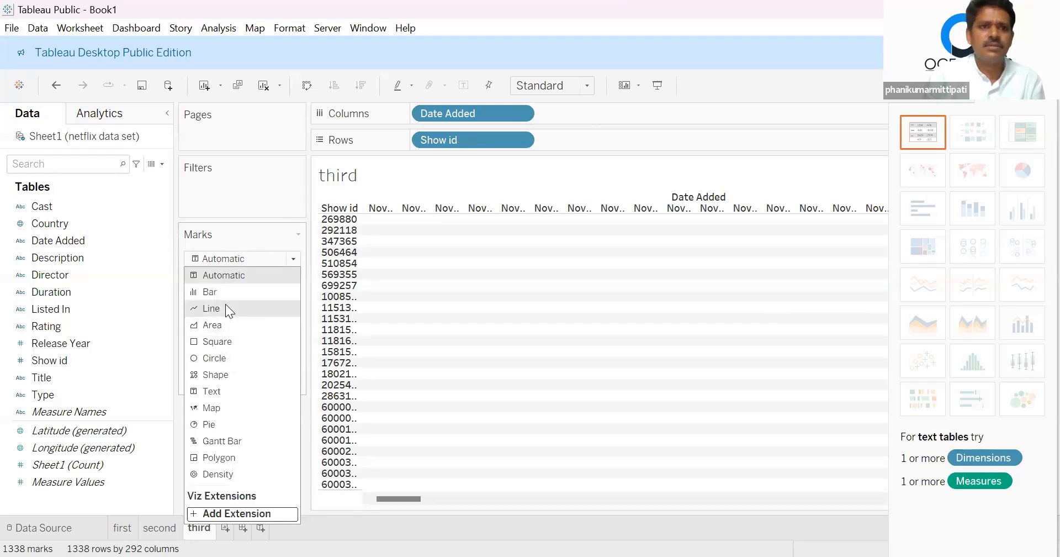
{"action": "left_click", "coordinate": [222, 291]}
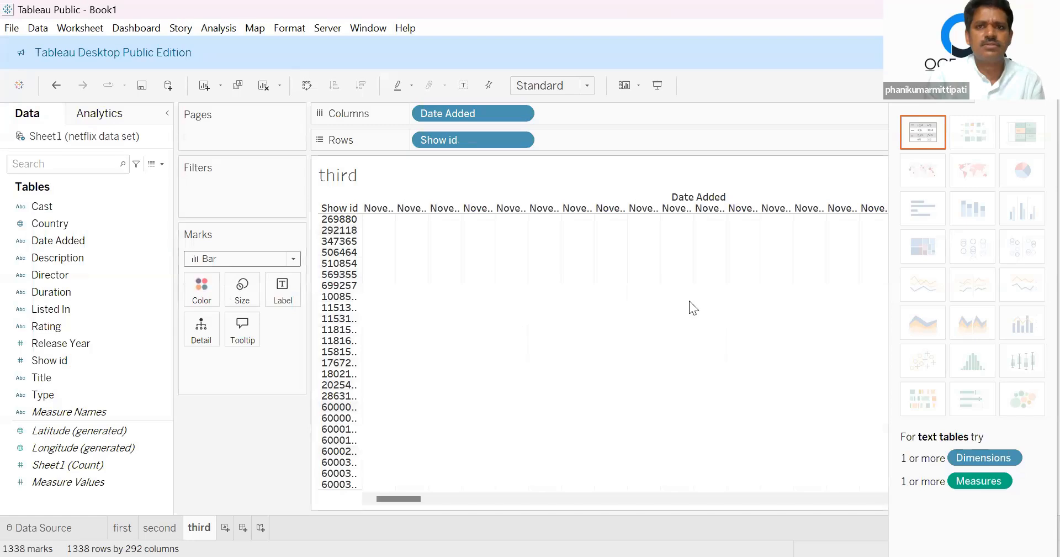
{"action": "left_click", "coordinate": [40, 395]}
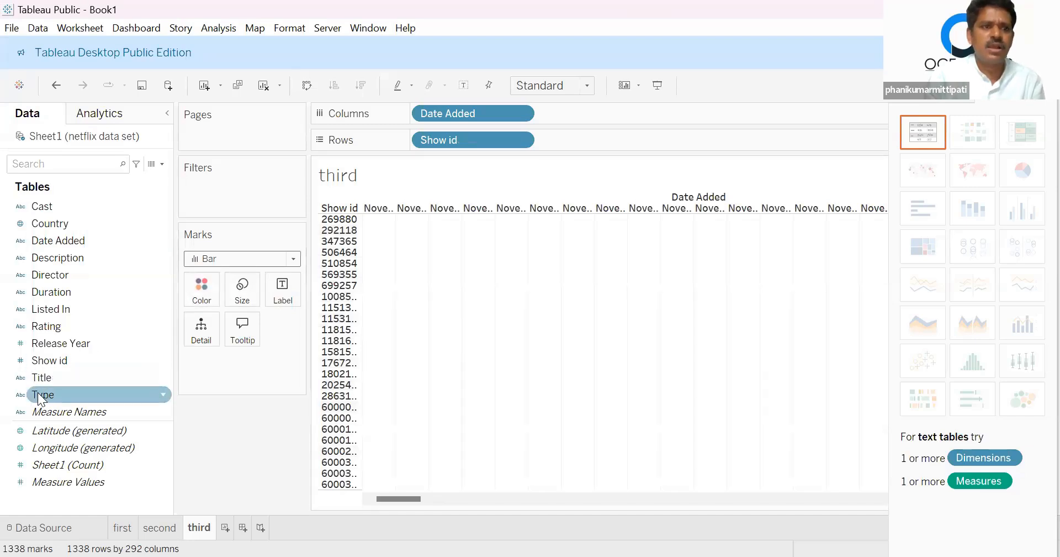
{"action": "left_click_drag", "start_coordinate": [40, 395], "coordinate": [199, 285]}
{"action": "left_click", "coordinate": [52, 310]}
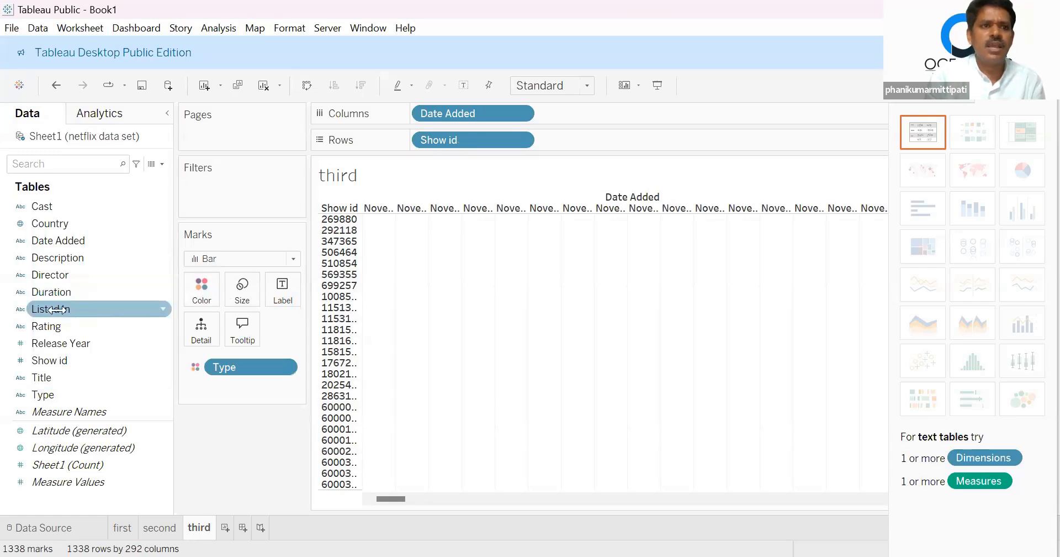
{"action": "left_click_drag", "start_coordinate": [53, 312], "coordinate": [226, 406]}
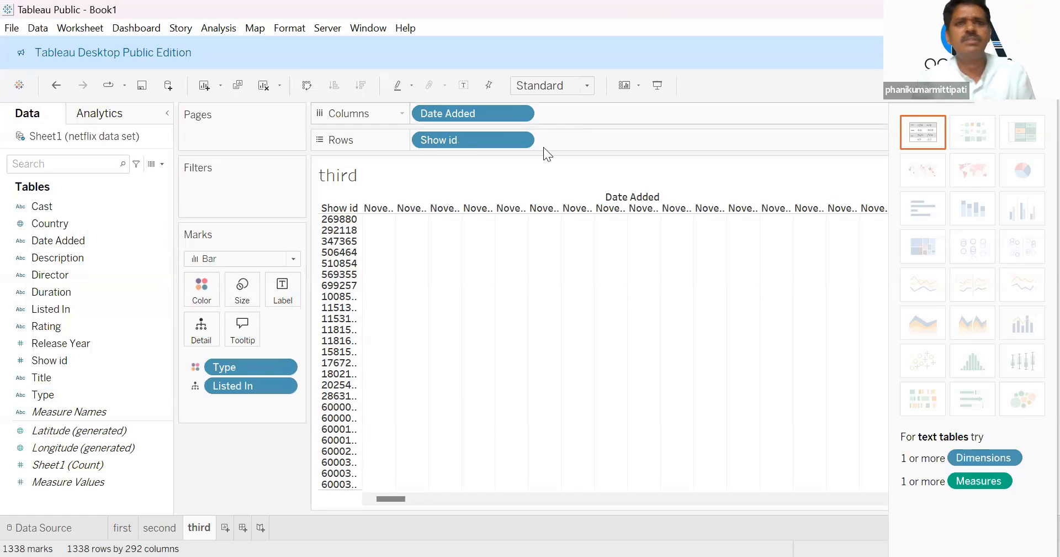
Replace Date Added with Rating in the columns and look through the Show id rows.
{"action": "left_click", "coordinate": [524, 138]}
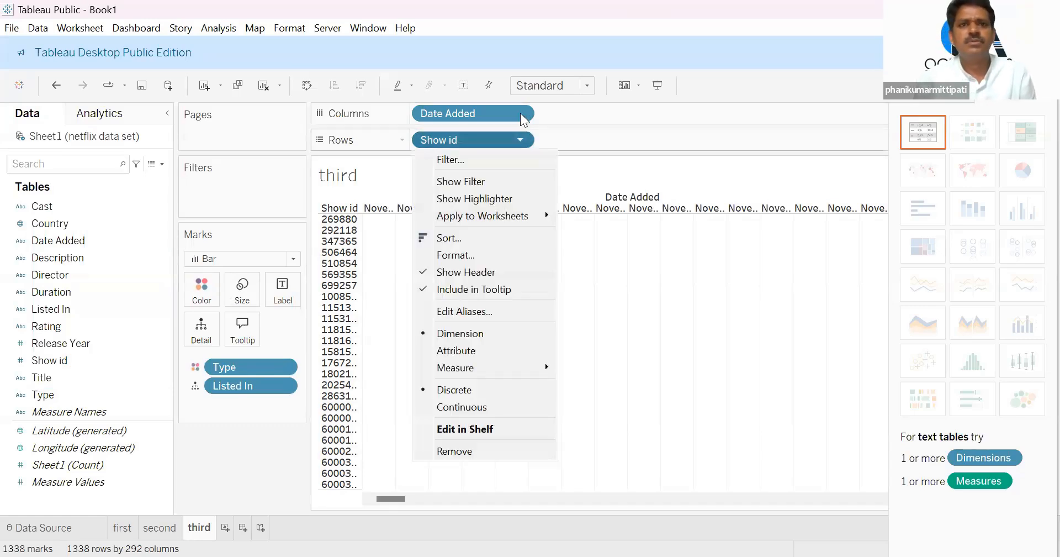
{"action": "left_click", "coordinate": [520, 114]}
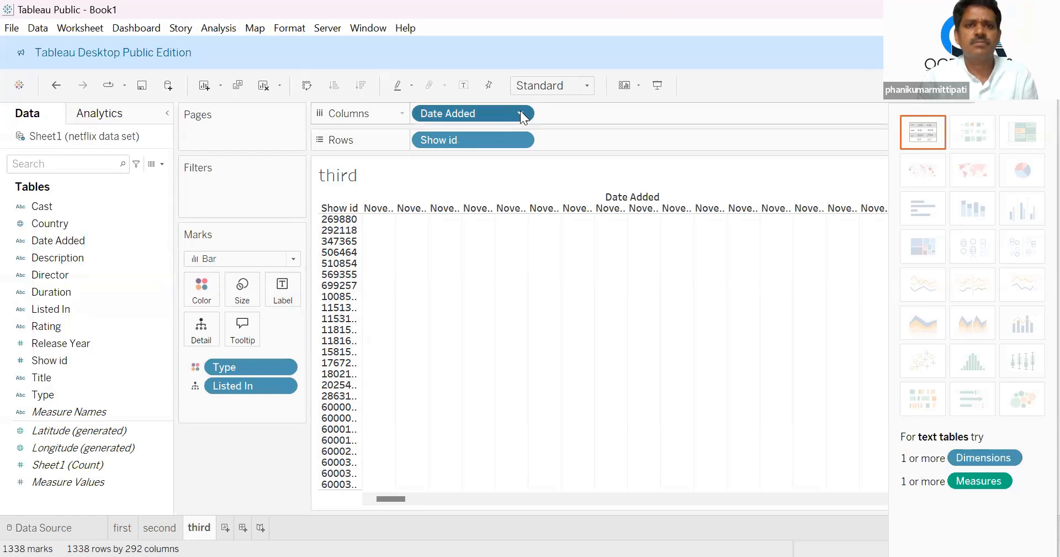
{"action": "left_click", "coordinate": [520, 114]}
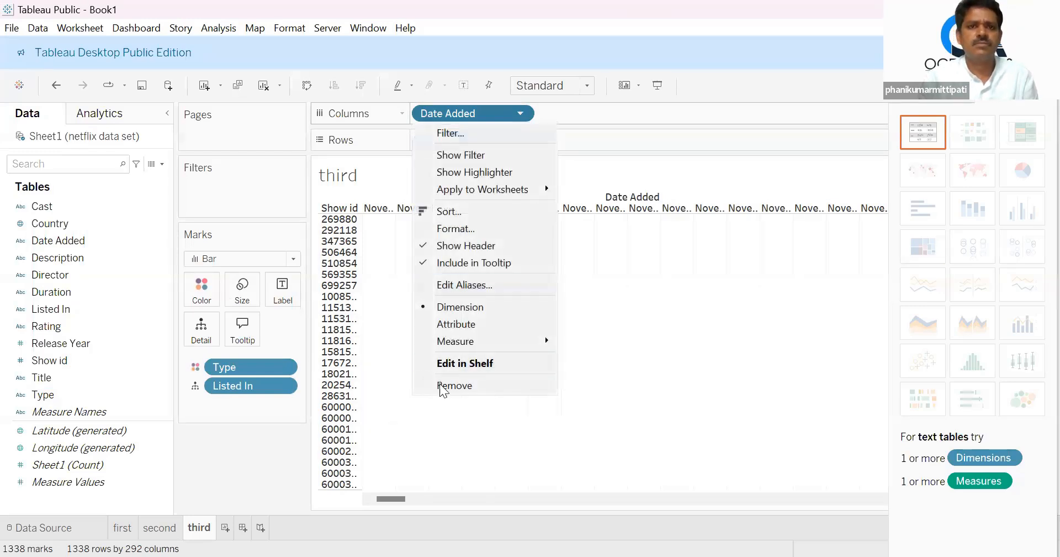
{"action": "left_click", "coordinate": [459, 385]}
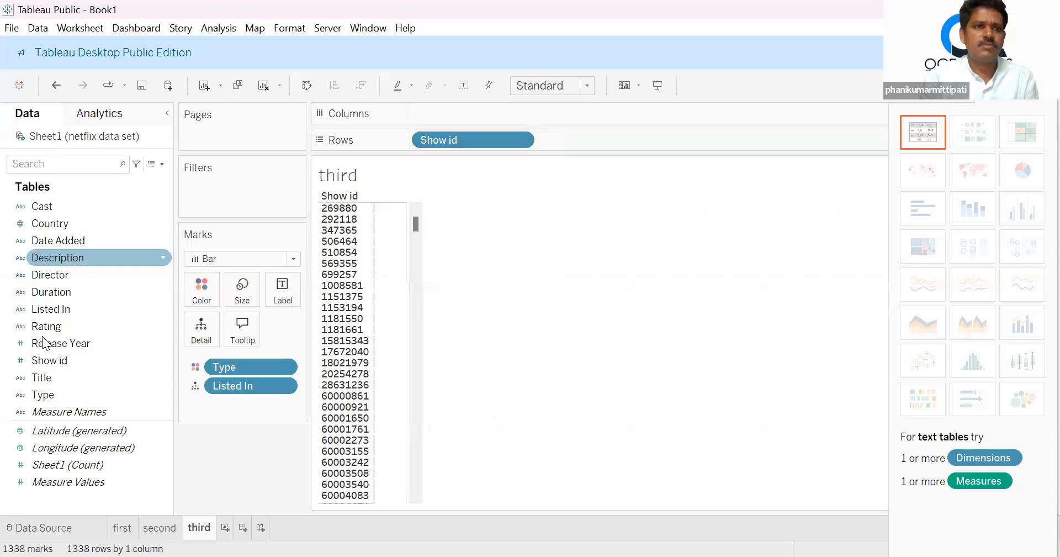
{"action": "left_click_drag", "start_coordinate": [67, 322], "coordinate": [445, 113]}
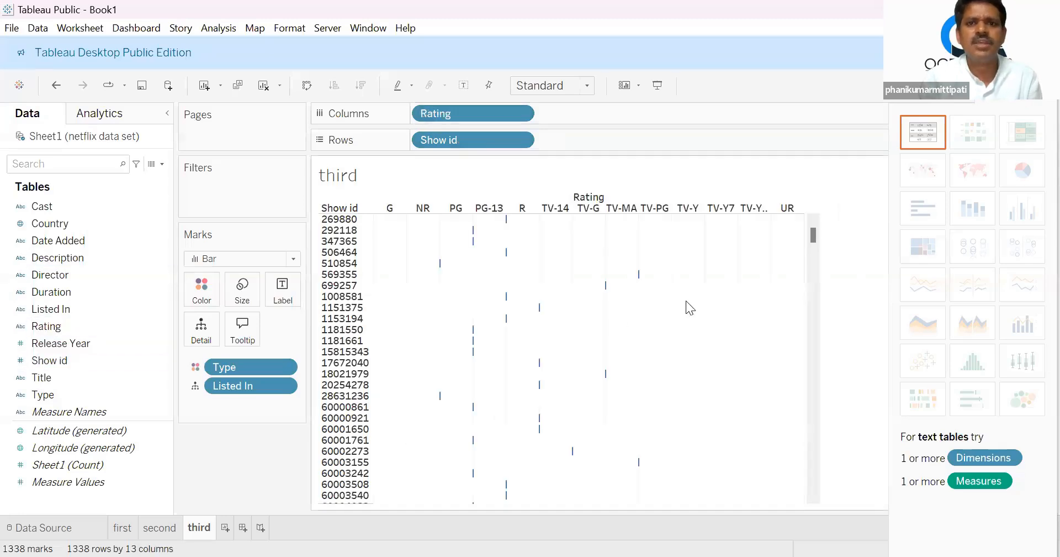
{"action": "left_click", "coordinate": [812, 268]}
{"action": "left_click", "coordinate": [813, 283]}
{"action": "left_click", "coordinate": [812, 317]}
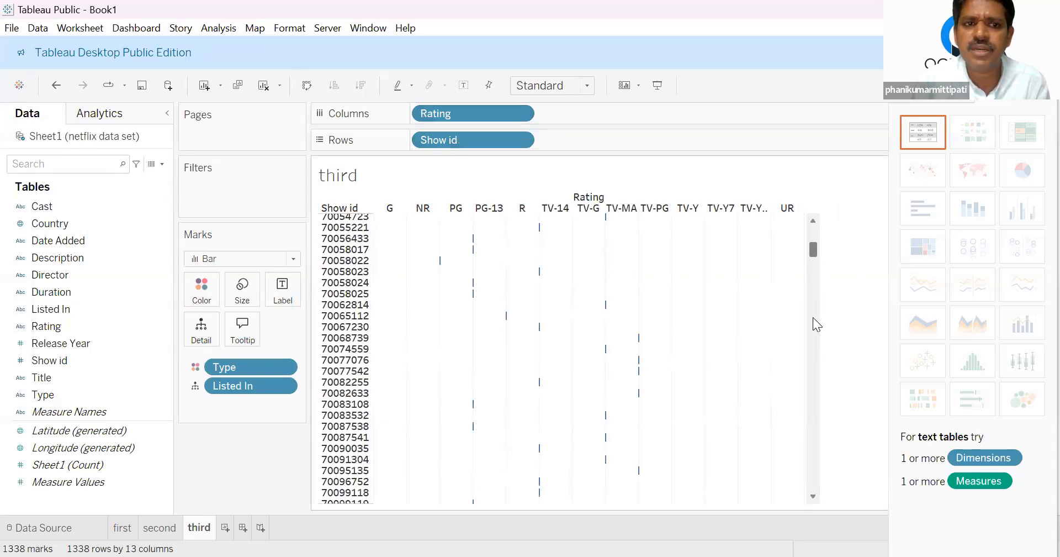
{"action": "left_click", "coordinate": [809, 347]}
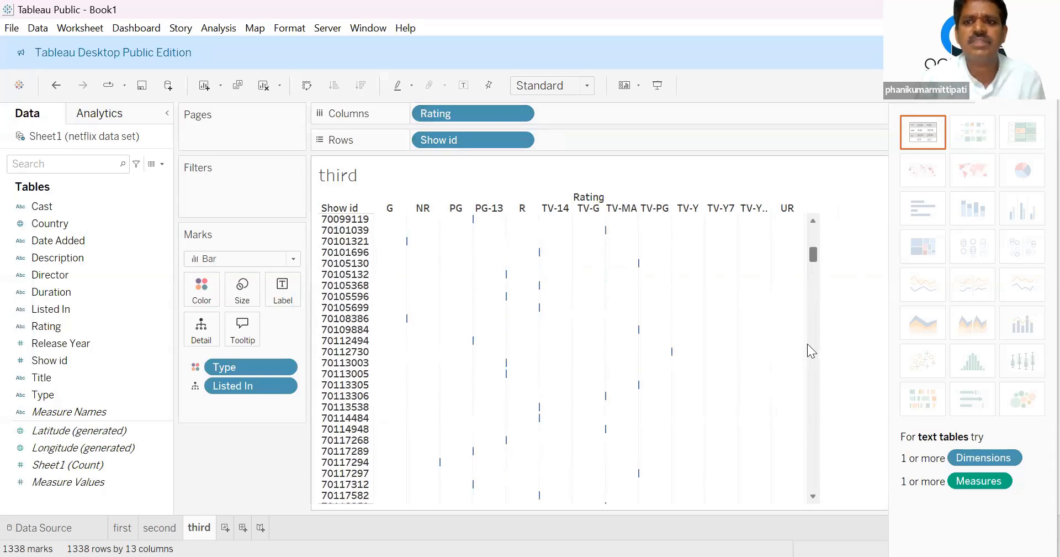
Change the mark type of the Rating by Show id view to Pie.
{"action": "left_click", "coordinate": [298, 236]}
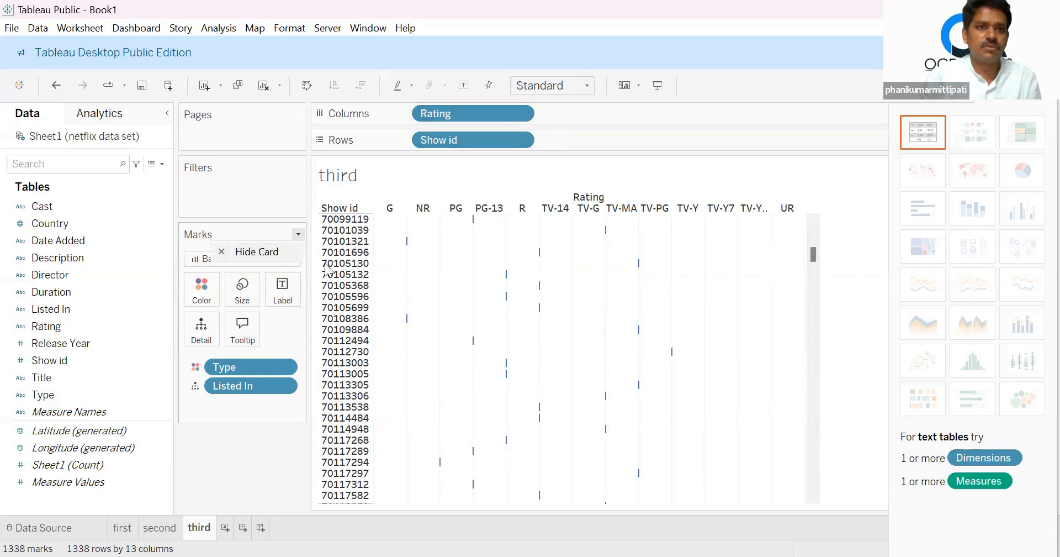
{"action": "left_click", "coordinate": [326, 264]}
{"action": "left_click", "coordinate": [296, 259]}
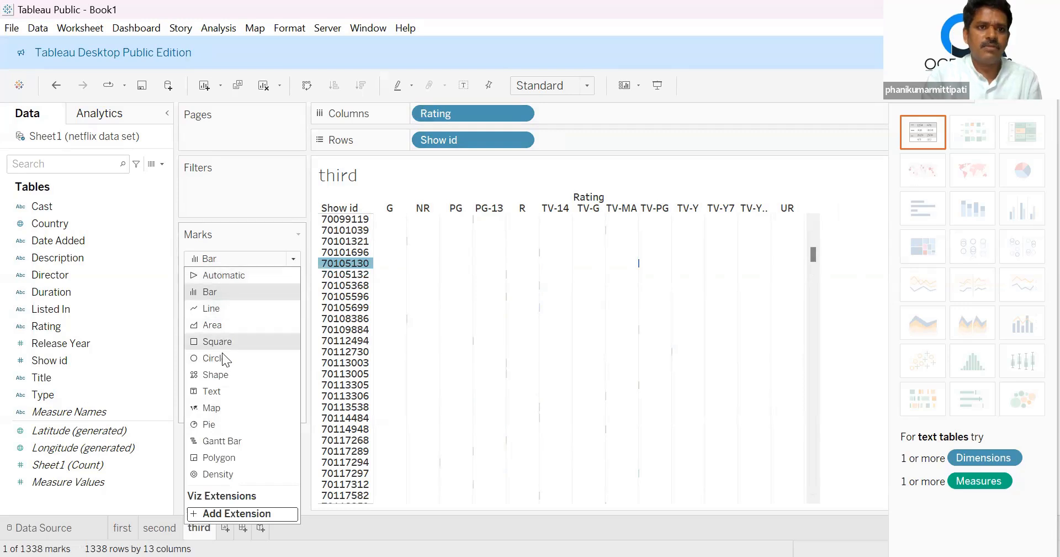
{"action": "left_click", "coordinate": [220, 423]}
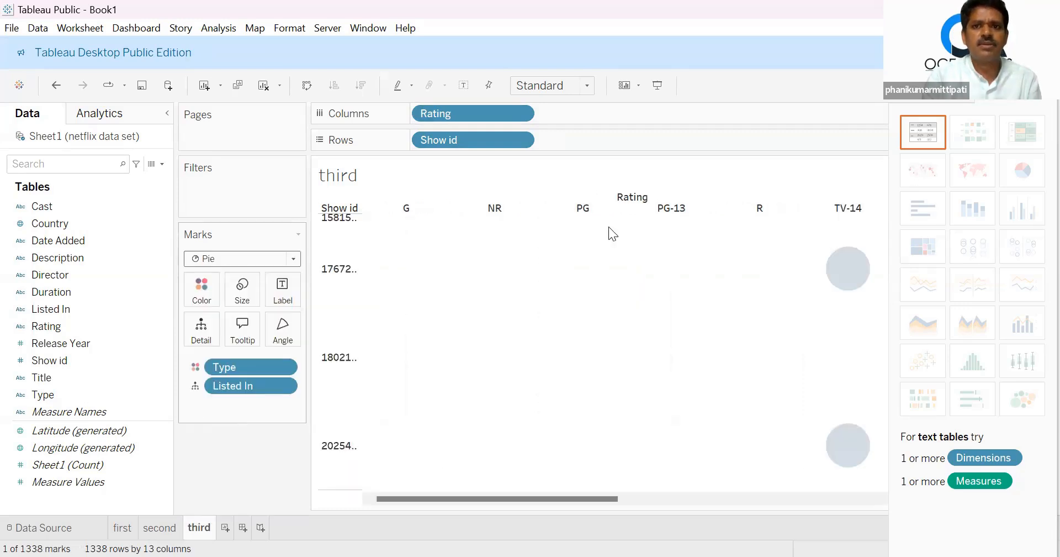
{"action": "left_click", "coordinate": [637, 499]}
{"action": "left_click_drag", "start_coordinate": [641, 499], "coordinate": [379, 473]}
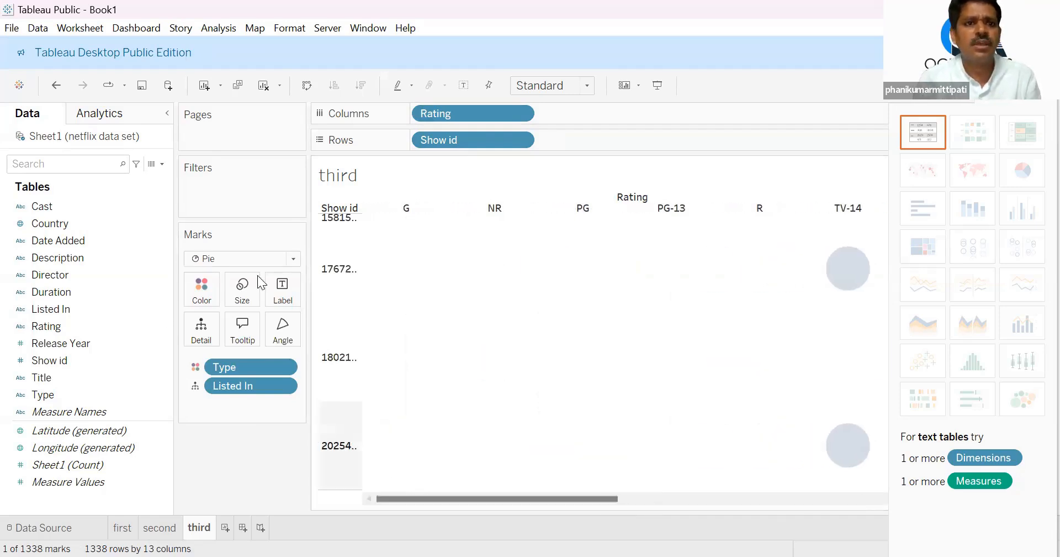
Use Type as the pies' label instead of their color and inspect the pies across the rating columns.
{"action": "left_click", "coordinate": [201, 366]}
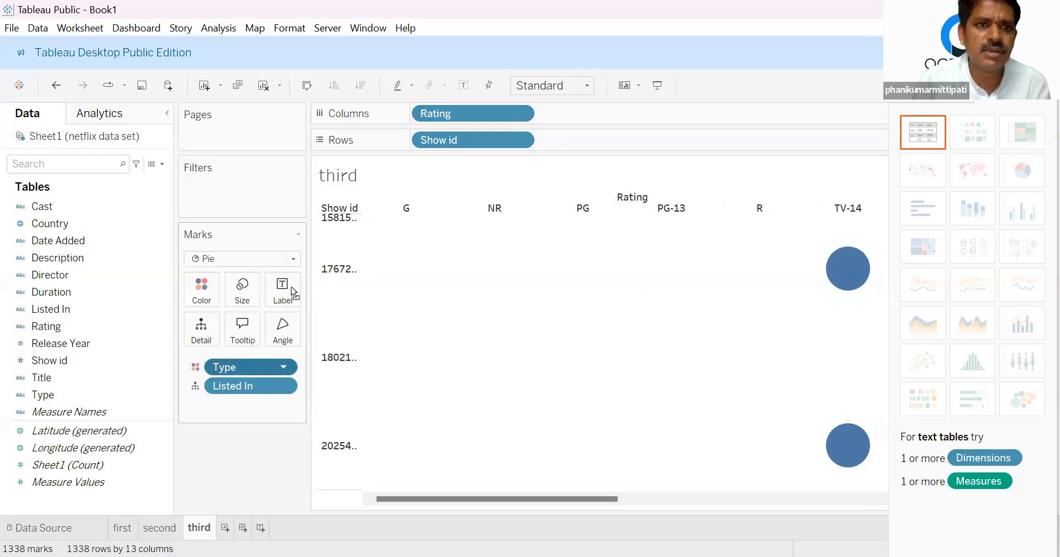
{"action": "left_click_drag", "start_coordinate": [246, 366], "coordinate": [282, 290]}
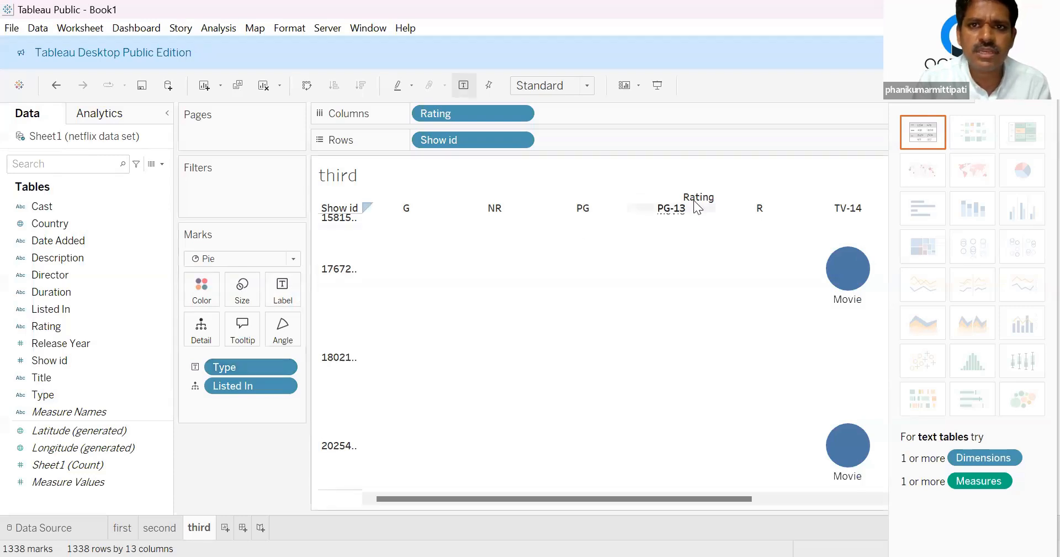
{"action": "mouse_move", "coordinate": [853, 306]}
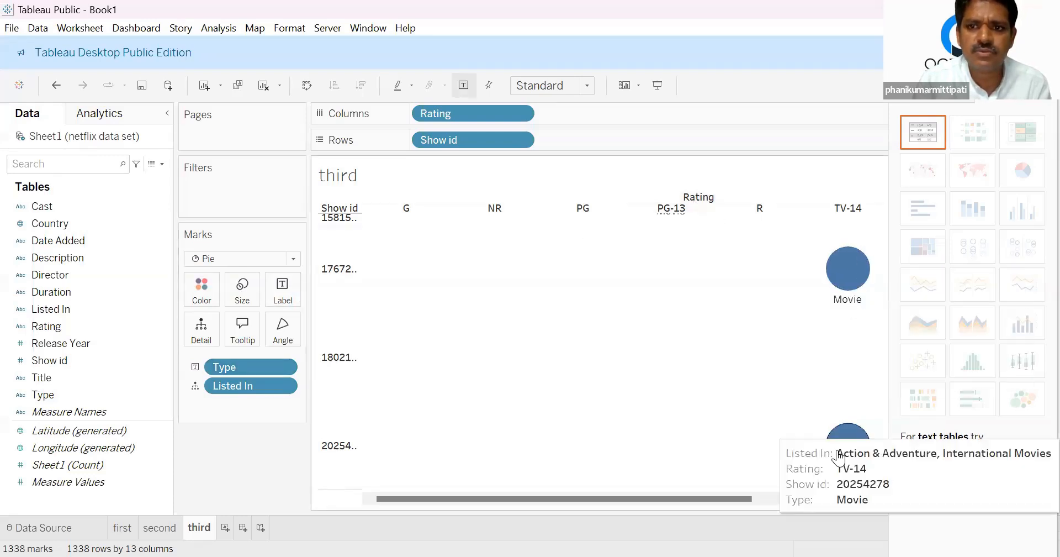
{"action": "left_click_drag", "start_coordinate": [631, 498], "coordinate": [805, 484]}
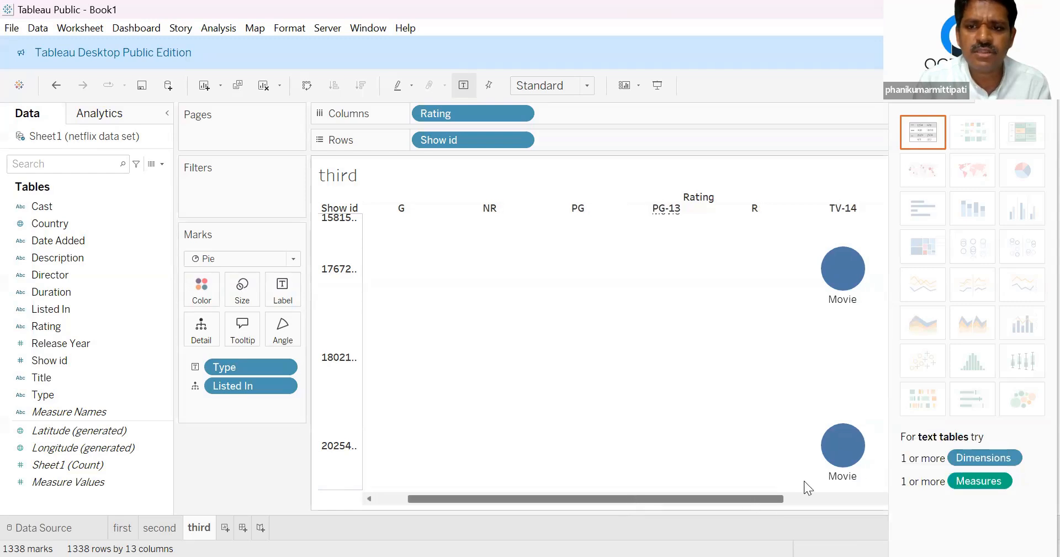
{"action": "mouse_move", "coordinate": [716, 383]}
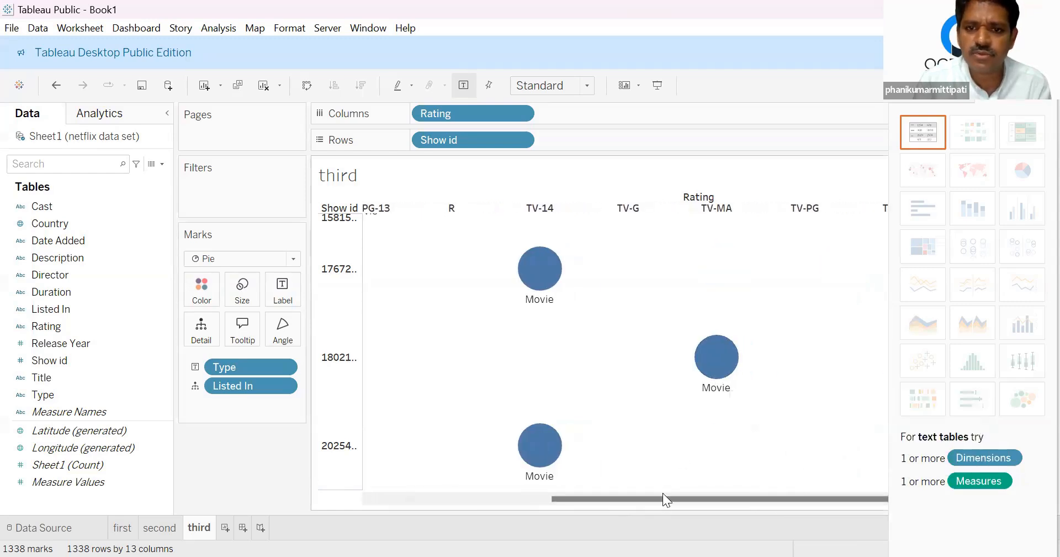
{"action": "left_click_drag", "start_coordinate": [656, 496], "coordinate": [444, 459]}
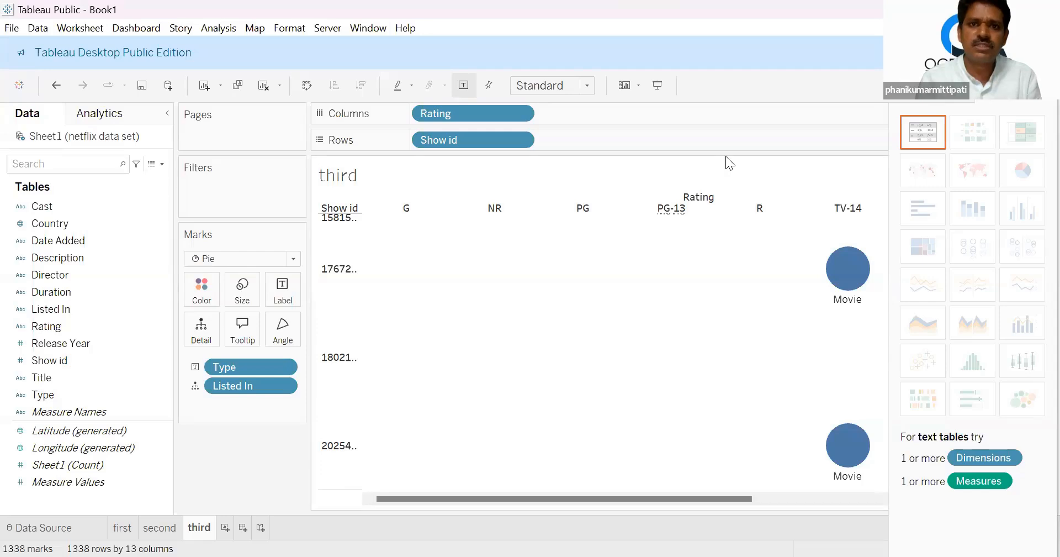
Switch to the Excel project workbook and view the chart of Show_id counts on the By Ratings sheet.
{"action": "left_click", "coordinate": [564, 311]}
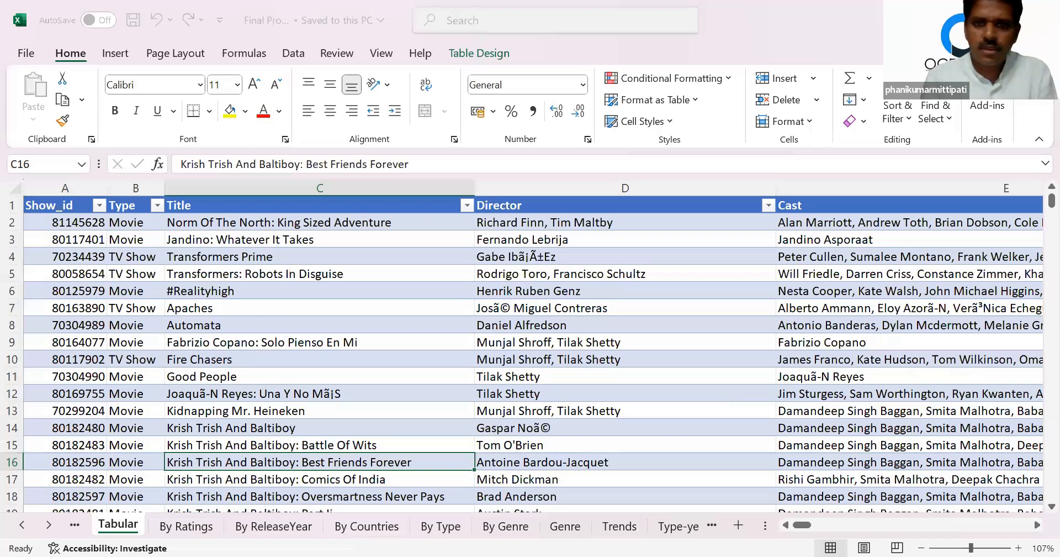
{"action": "left_click", "coordinate": [188, 525]}
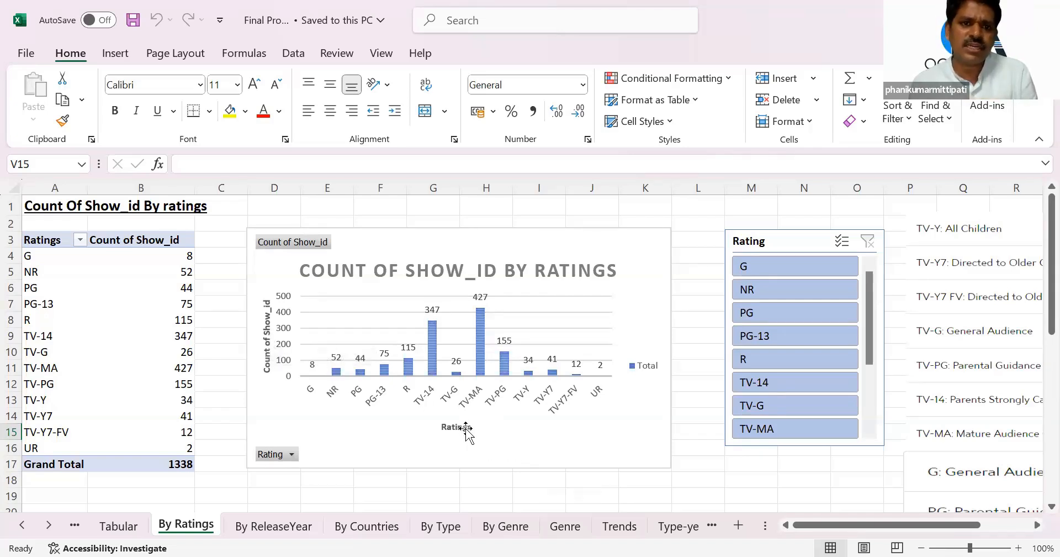
Look through all the values in the Rating filter of the By Ratings chart, leaving the filter unchanged.
{"action": "left_click", "coordinate": [289, 454]}
{"action": "left_click", "coordinate": [290, 453]}
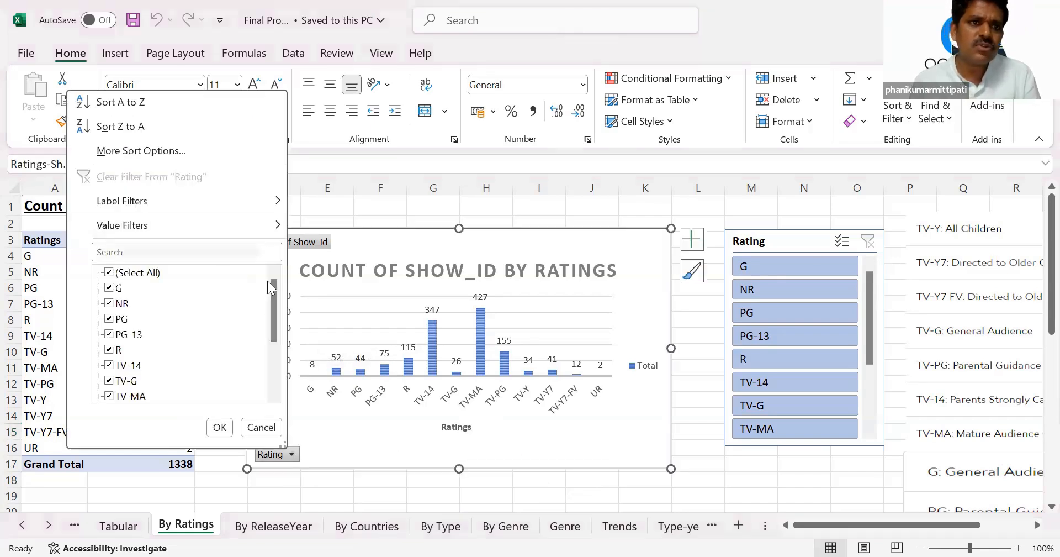
{"action": "left_click_drag", "start_coordinate": [274, 286], "coordinate": [276, 371]}
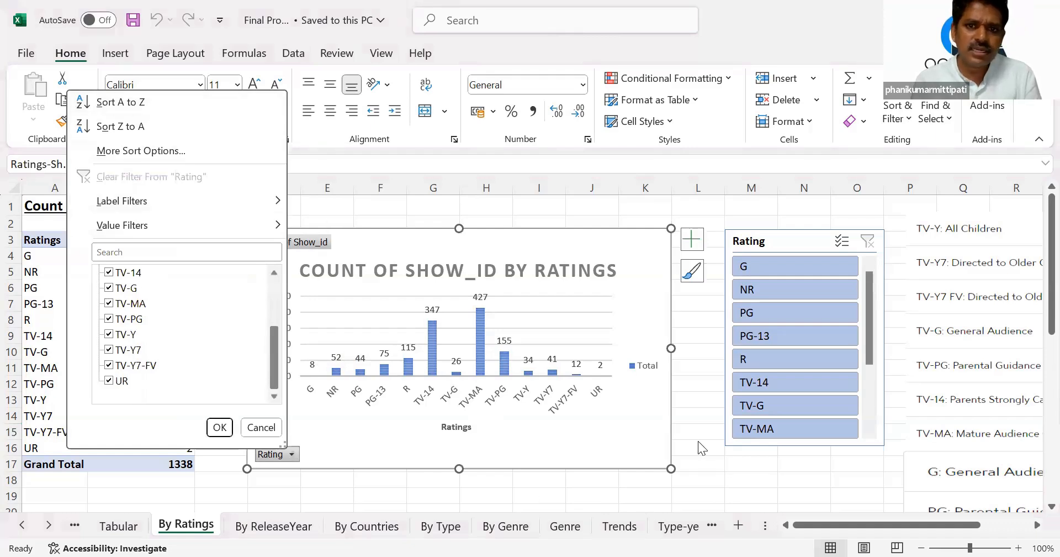
{"action": "key", "text": "Escape"}
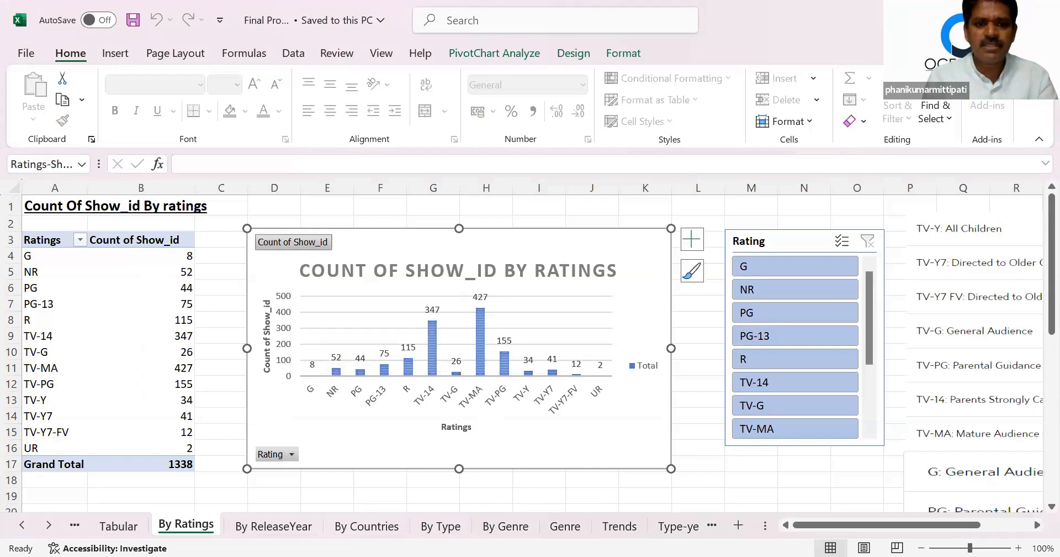
{"action": "key", "text": "alt+Tab"}
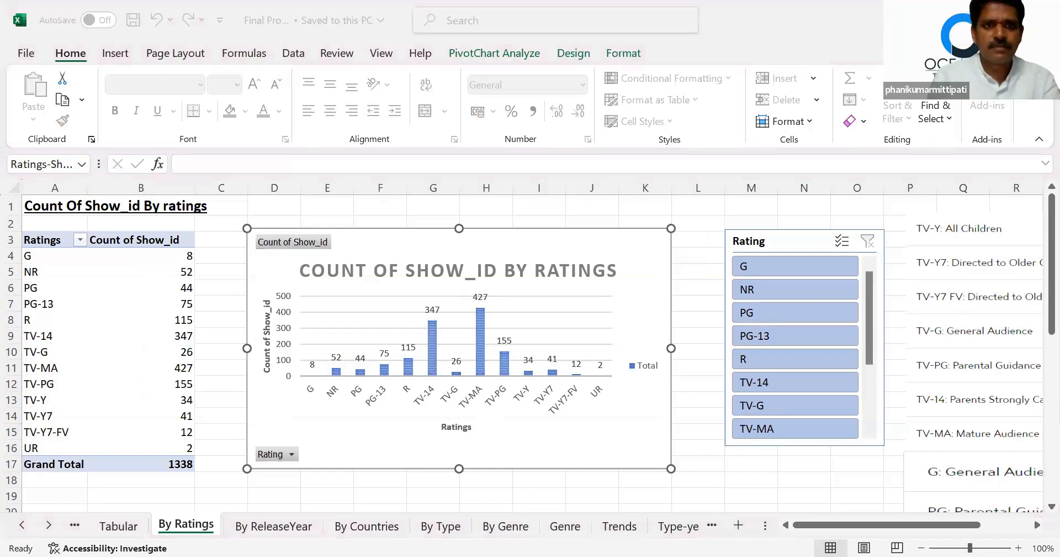
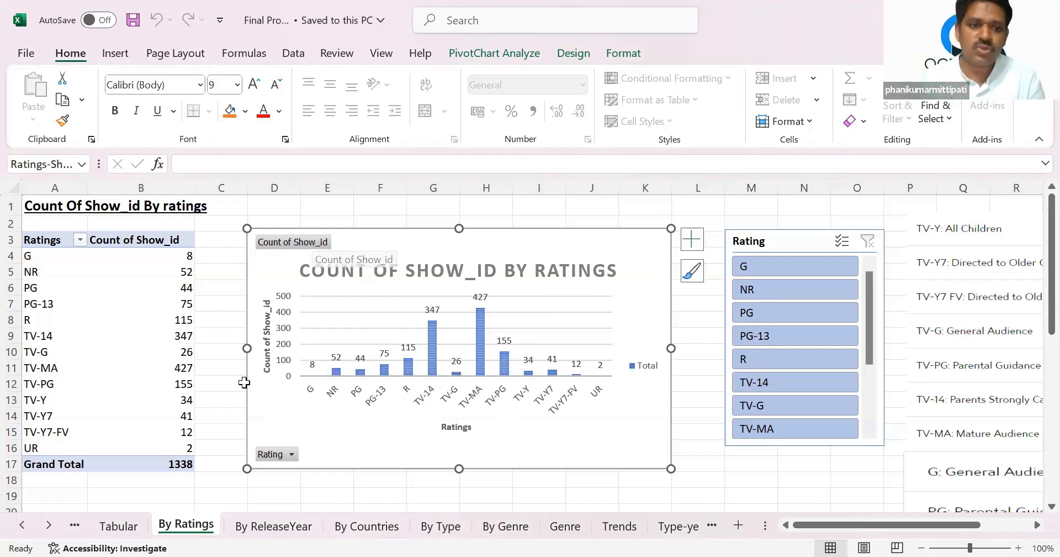
Compare the release-year and ratings charts, and view the country, type and genre charts on their sheets.
{"action": "left_click", "coordinate": [291, 530]}
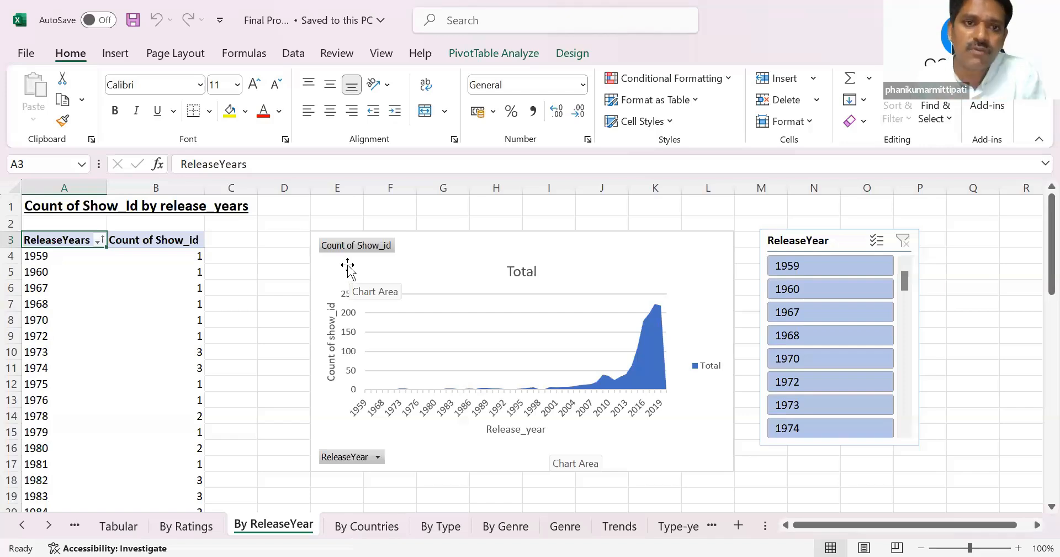
{"action": "left_click", "coordinate": [187, 526]}
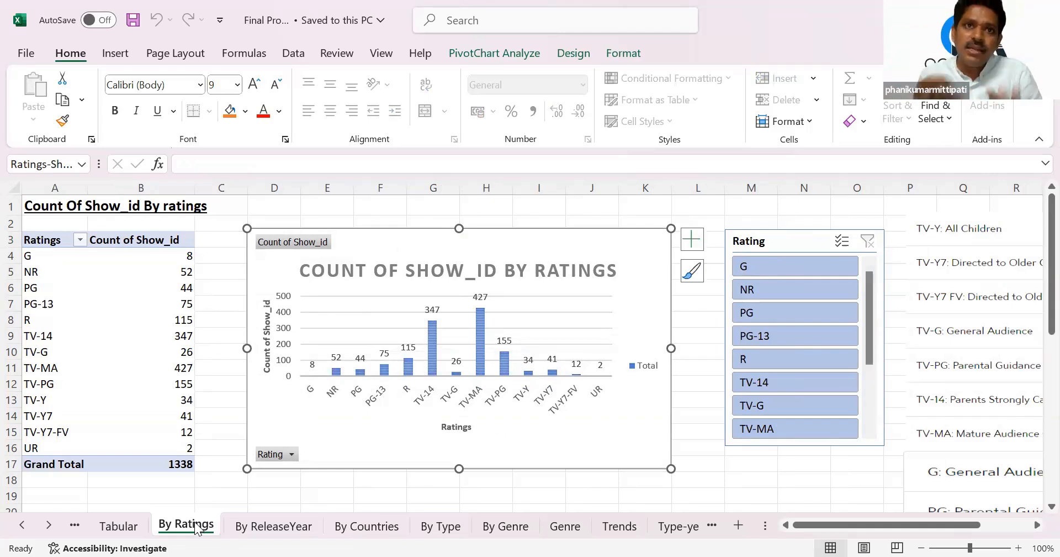
{"action": "left_click", "coordinate": [396, 534]}
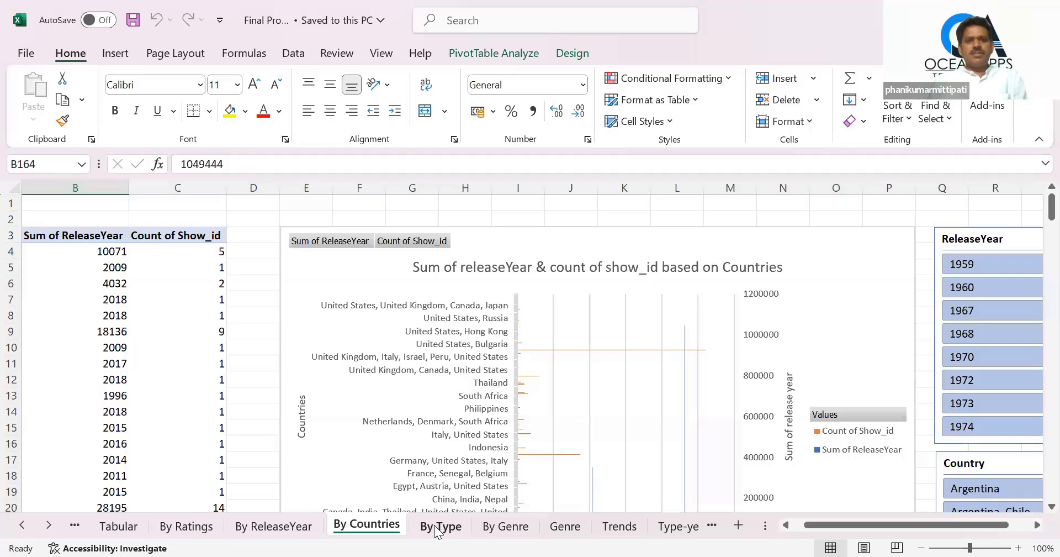
{"action": "left_click", "coordinate": [440, 527]}
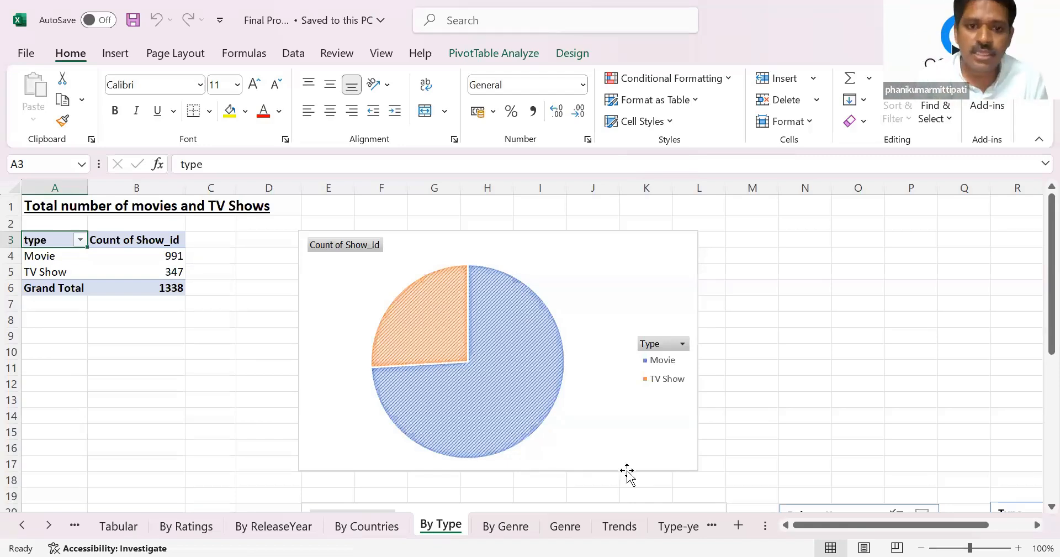
{"action": "left_click", "coordinate": [491, 526]}
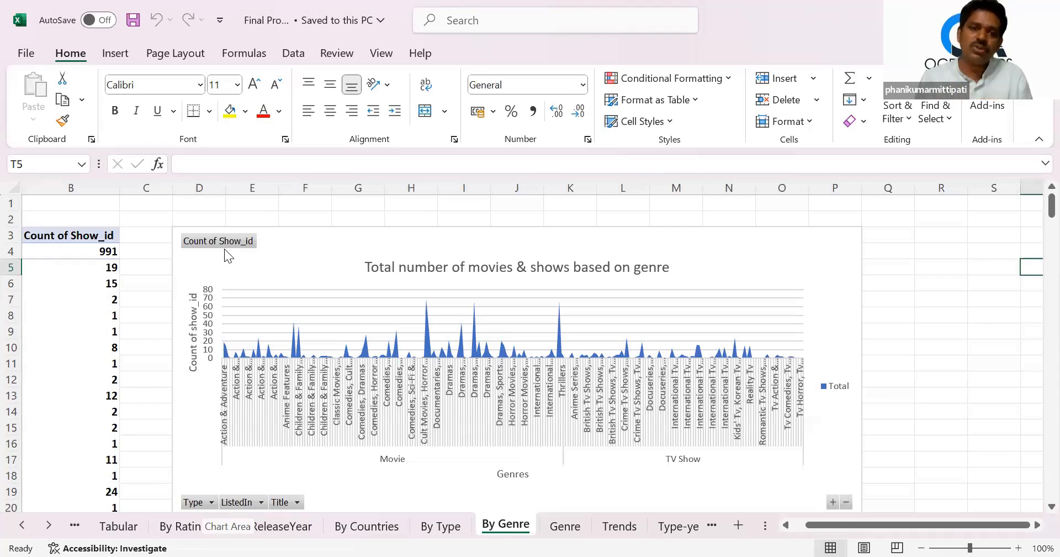
Review the By Ratings, By ReleaseYear, By Countries, By Type and By Genre sheets again in order.
{"action": "left_click", "coordinate": [172, 531]}
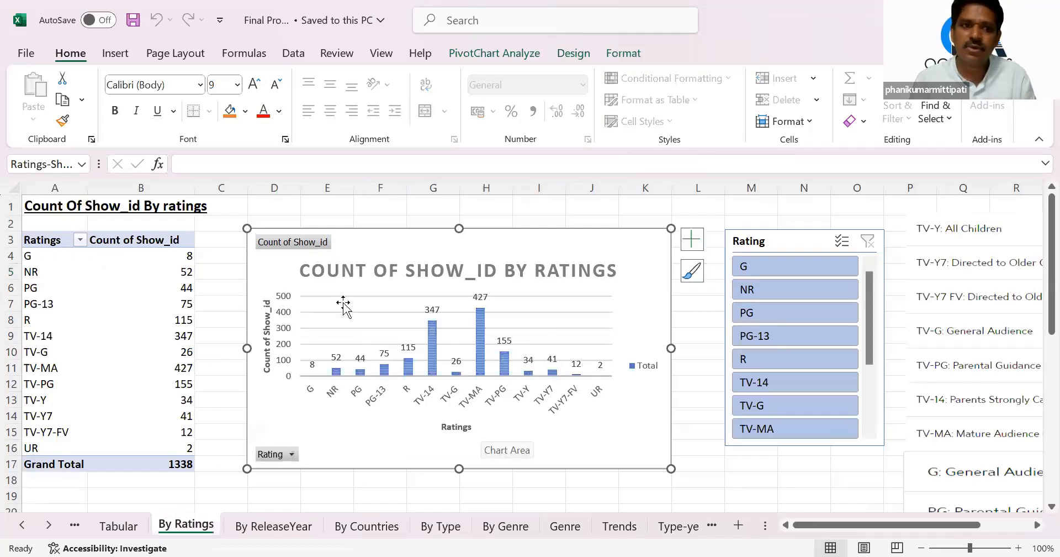
{"action": "left_click", "coordinate": [273, 524]}
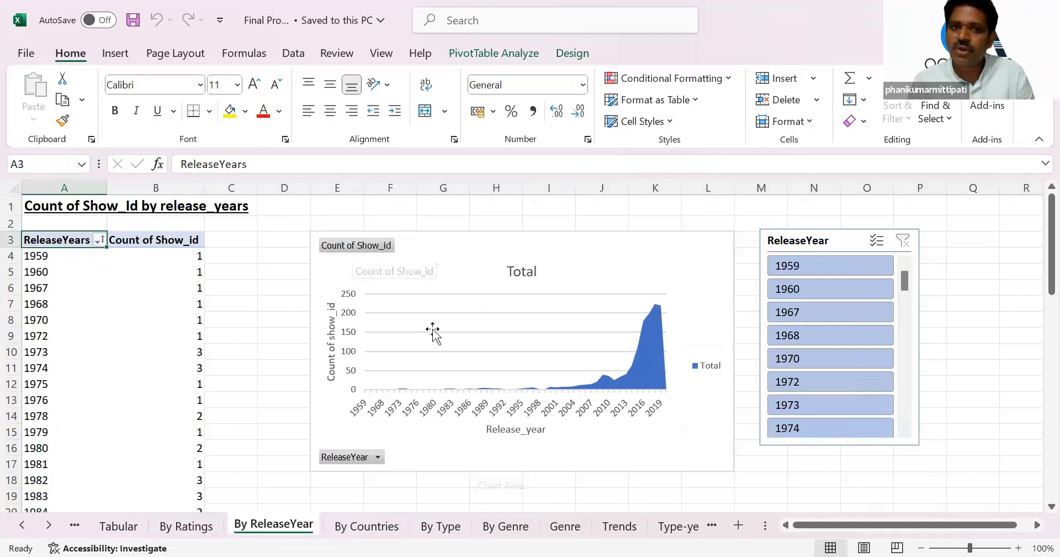
{"action": "left_click", "coordinate": [368, 531]}
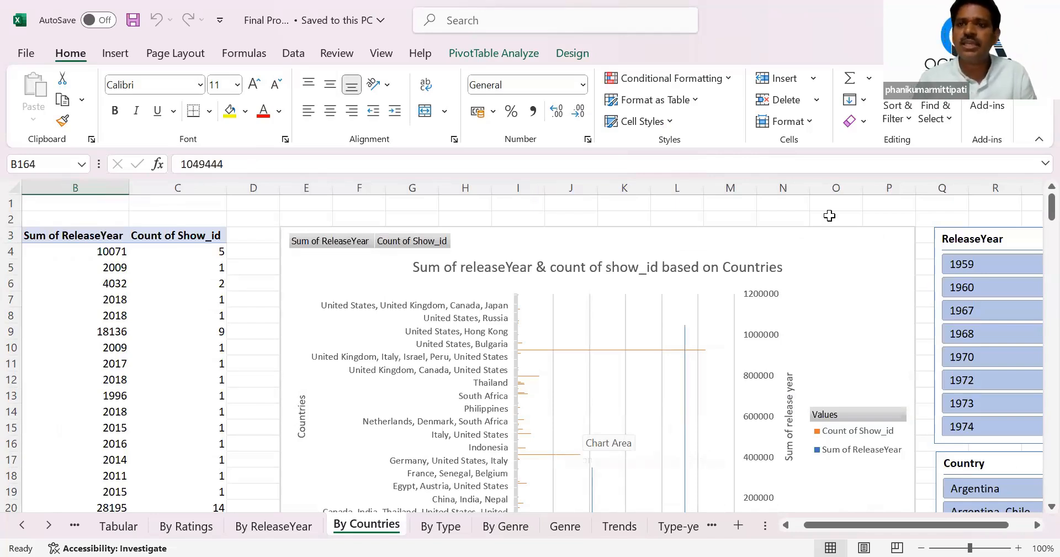
{"action": "left_click_drag", "start_coordinate": [1034, 214], "coordinate": [1038, 179]}
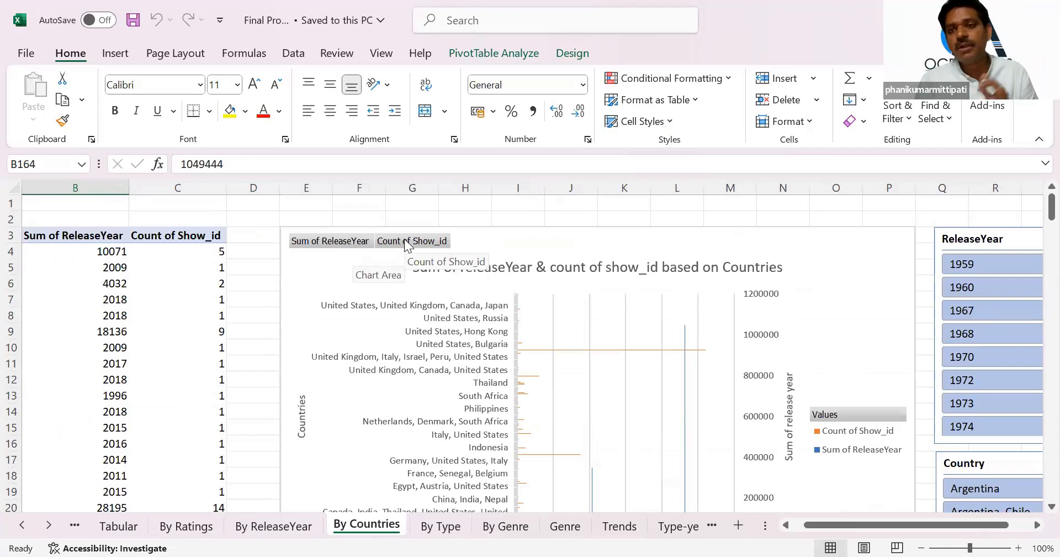
{"action": "left_click", "coordinate": [441, 525]}
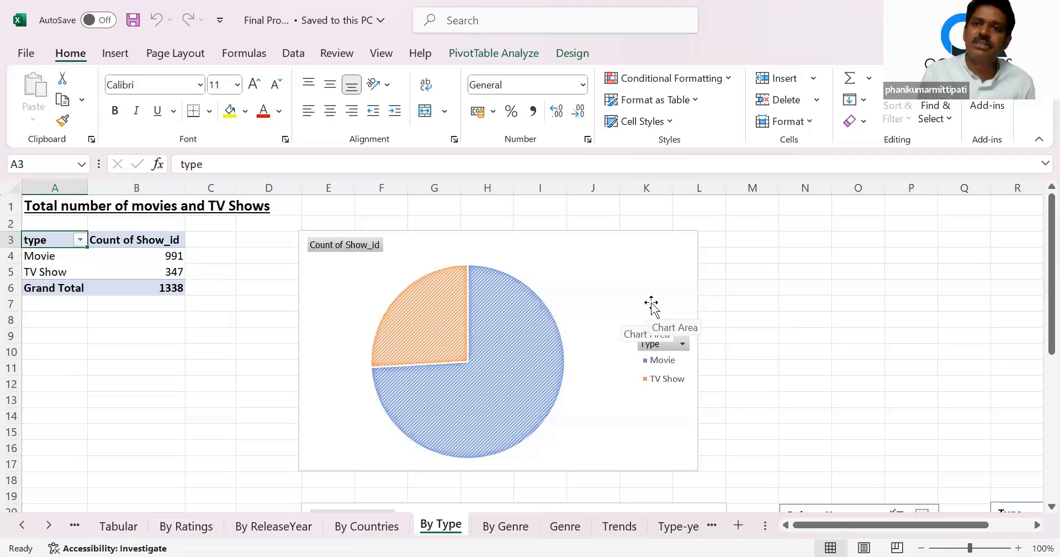
{"action": "left_click", "coordinate": [513, 532]}
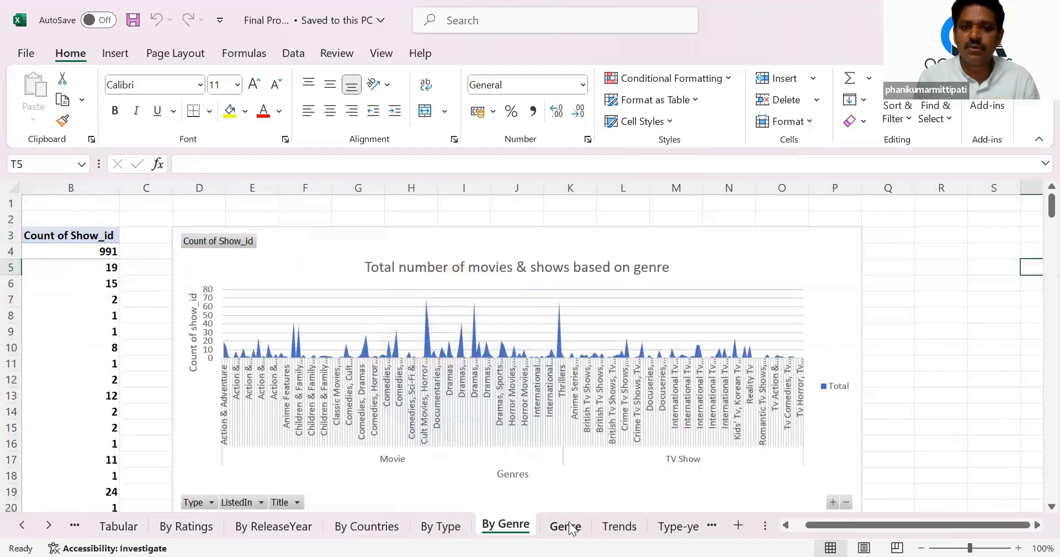
View the Trends, Type-year and Sheet12 sheets, ending on the Dashboard sheet with all the charts.
{"action": "left_click", "coordinate": [607, 529]}
{"action": "left_click", "coordinate": [674, 528]}
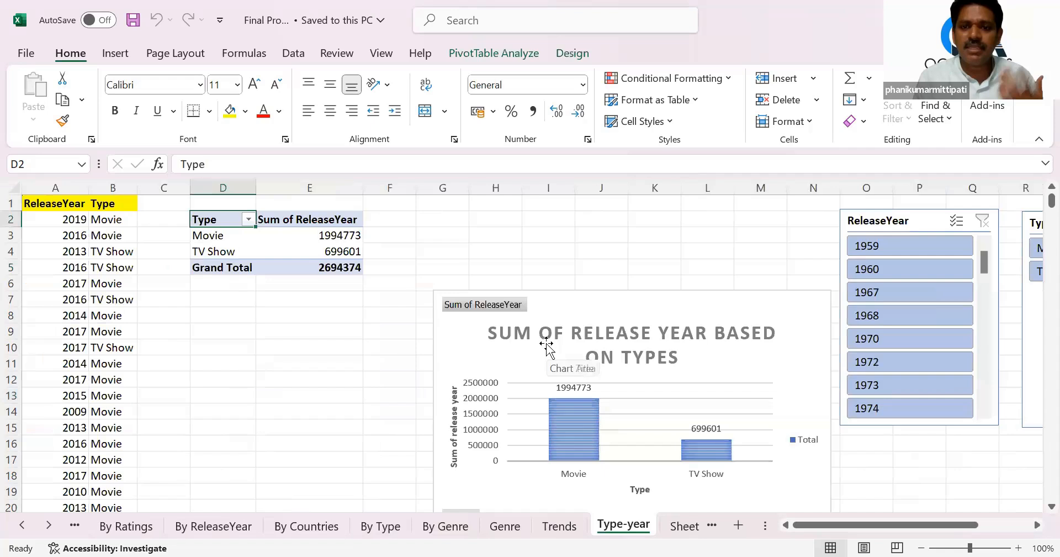
{"action": "left_click", "coordinate": [682, 527]}
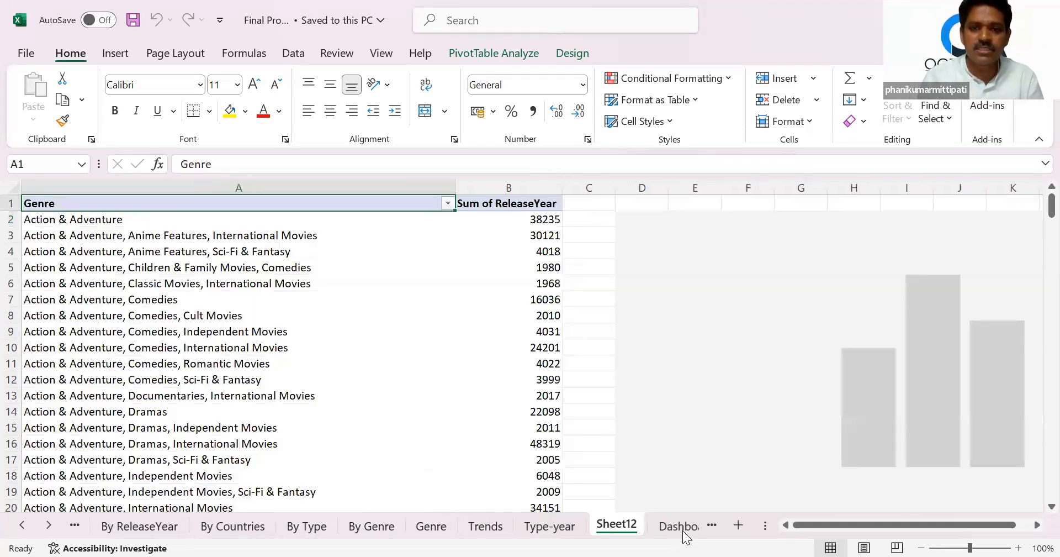
{"action": "left_click", "coordinate": [592, 525]}
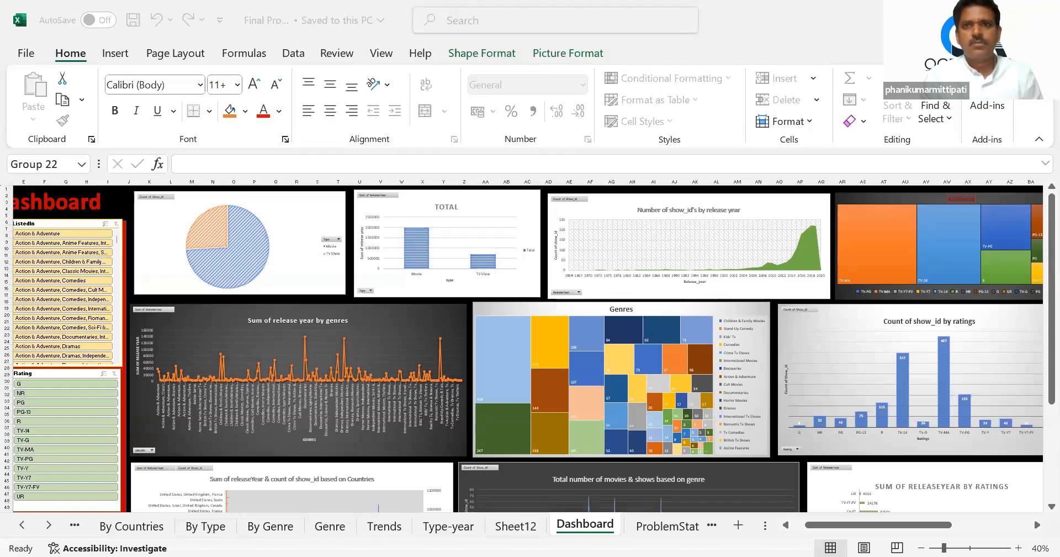
Switch to Tableau Public and lay out Sheet 1 with Rating as columns and Show Id as rows, adding all members.
{"action": "key", "text": "alt+Tab"}
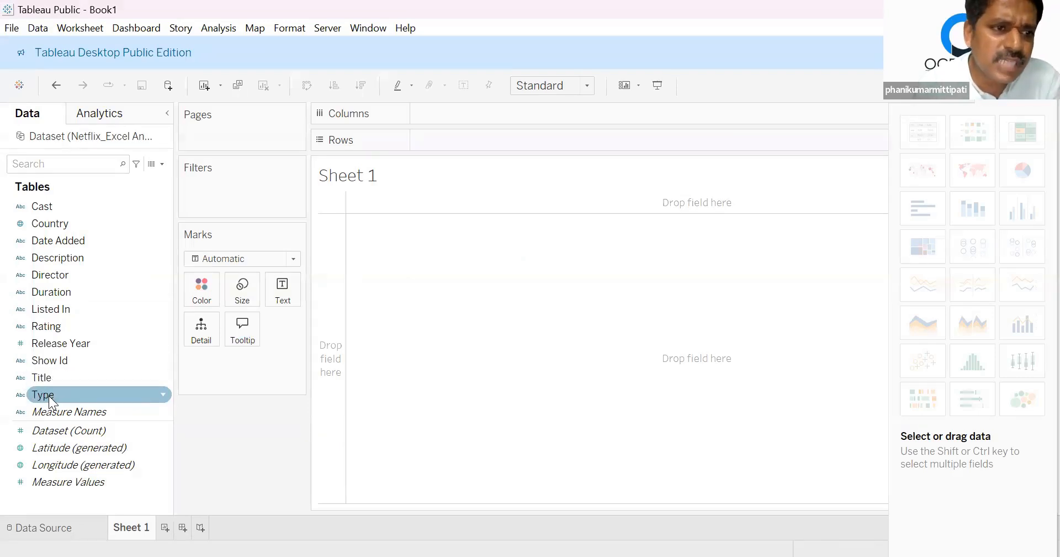
{"action": "left_click", "coordinate": [58, 326]}
{"action": "left_click_drag", "start_coordinate": [111, 283], "coordinate": [478, 105]}
{"action": "left_click", "coordinate": [57, 360]}
{"action": "left_click_drag", "start_coordinate": [88, 359], "coordinate": [454, 141]}
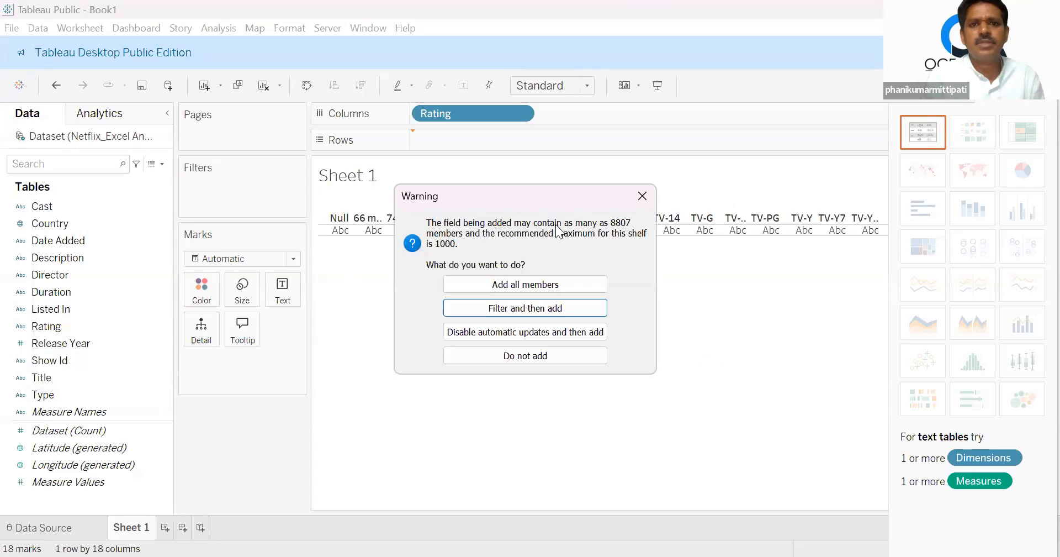
{"action": "left_click", "coordinate": [513, 292]}
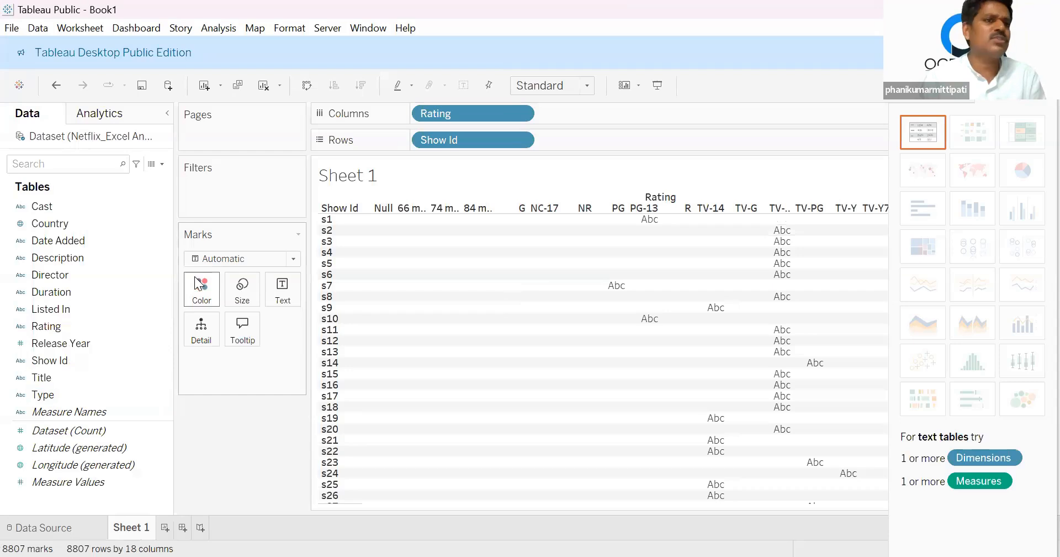
Color the marks by Listed In with all its members, add Director as mark detail, and inspect the s7 mark under PG.
{"action": "left_click", "coordinate": [63, 313]}
{"action": "left_click_drag", "start_coordinate": [65, 319], "coordinate": [206, 295]}
{"action": "left_click", "coordinate": [480, 283]}
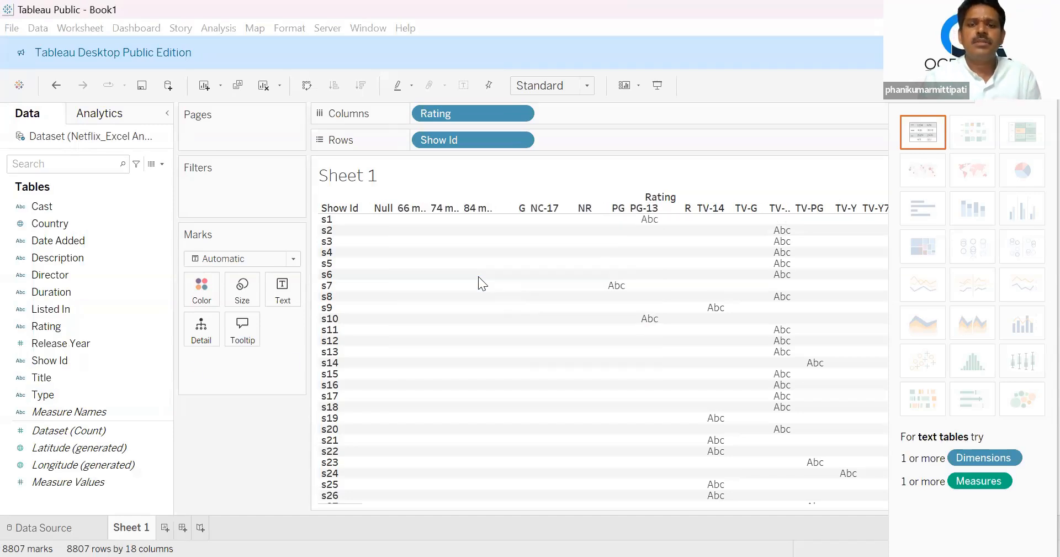
{"action": "mouse_move", "coordinate": [777, 235]}
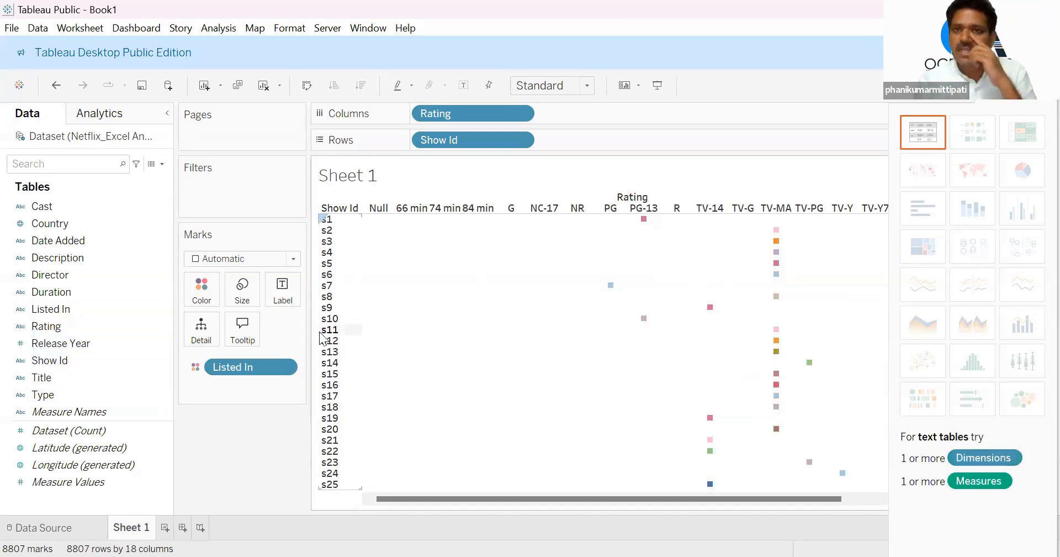
{"action": "left_click_drag", "start_coordinate": [64, 275], "coordinate": [224, 399]}
{"action": "mouse_move", "coordinate": [609, 287]}
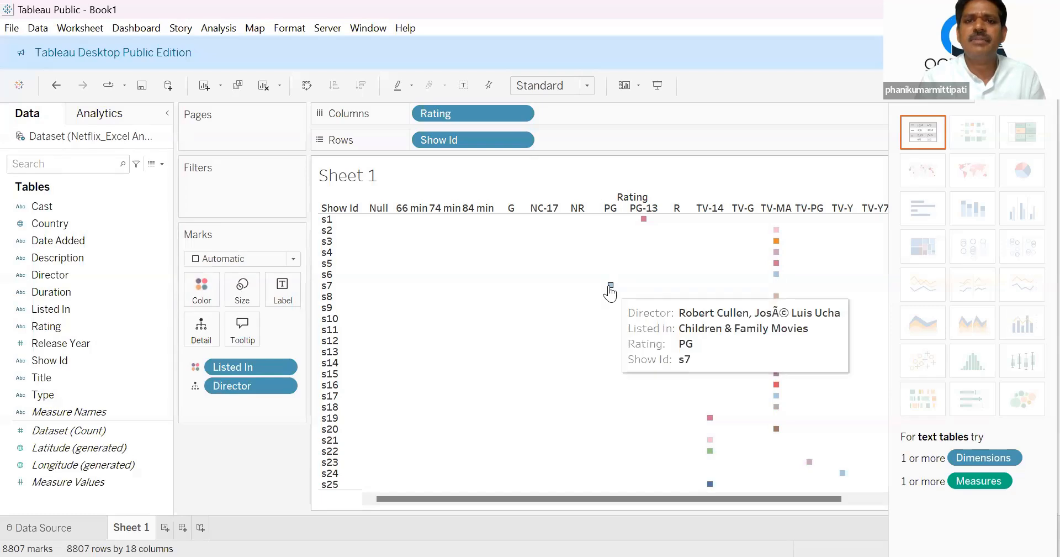